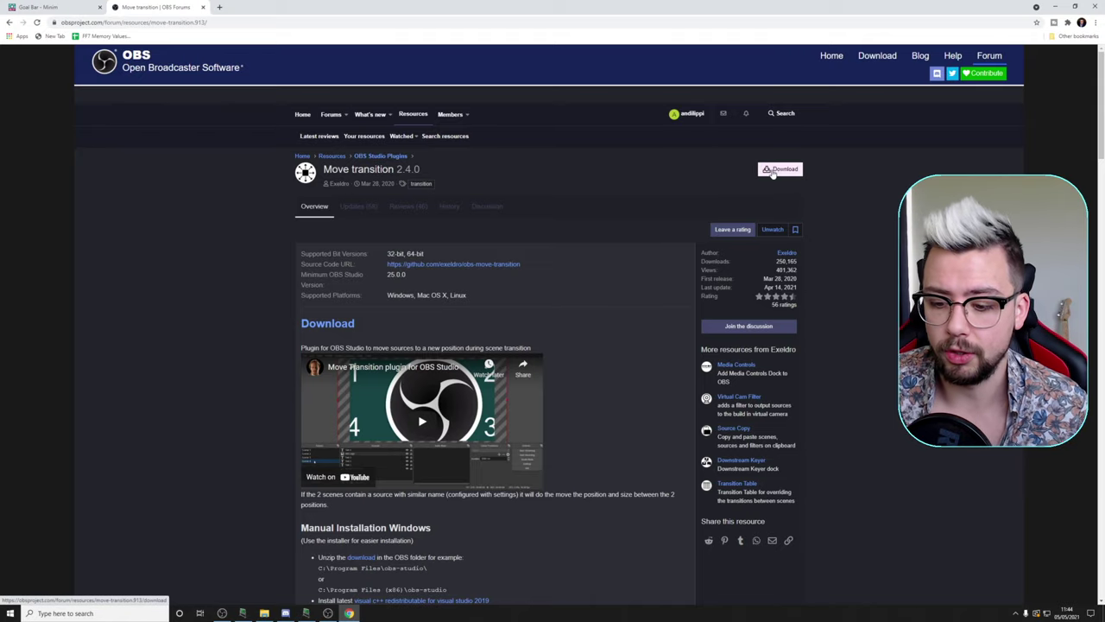
View the downloadable files offered for the Move transition plugin and close the file list
{"action": "left_click", "coordinate": [771, 171]}
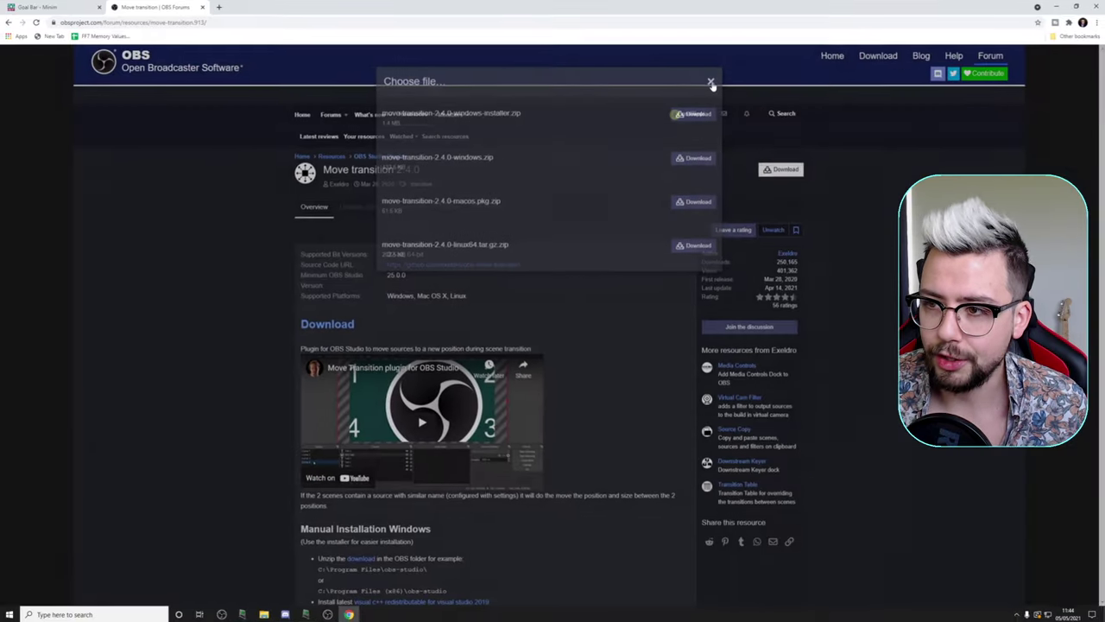
{"action": "left_click", "coordinate": [898, 162]}
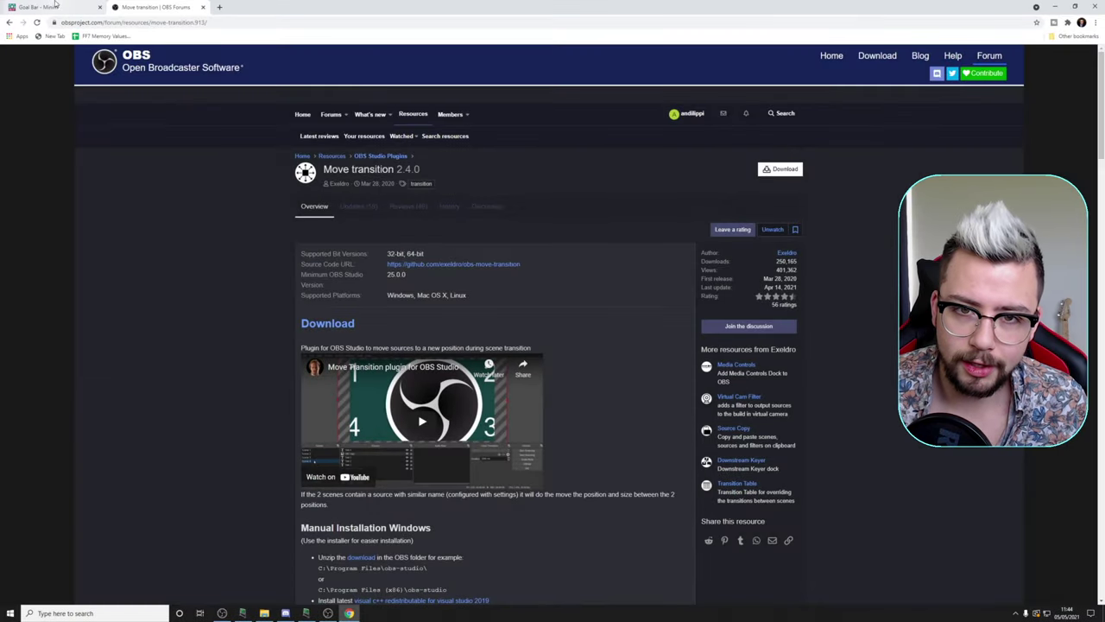
Examine the Goal Bar - Minim project page, including its description, features and prerequisites
{"action": "left_click", "coordinate": [55, 7]}
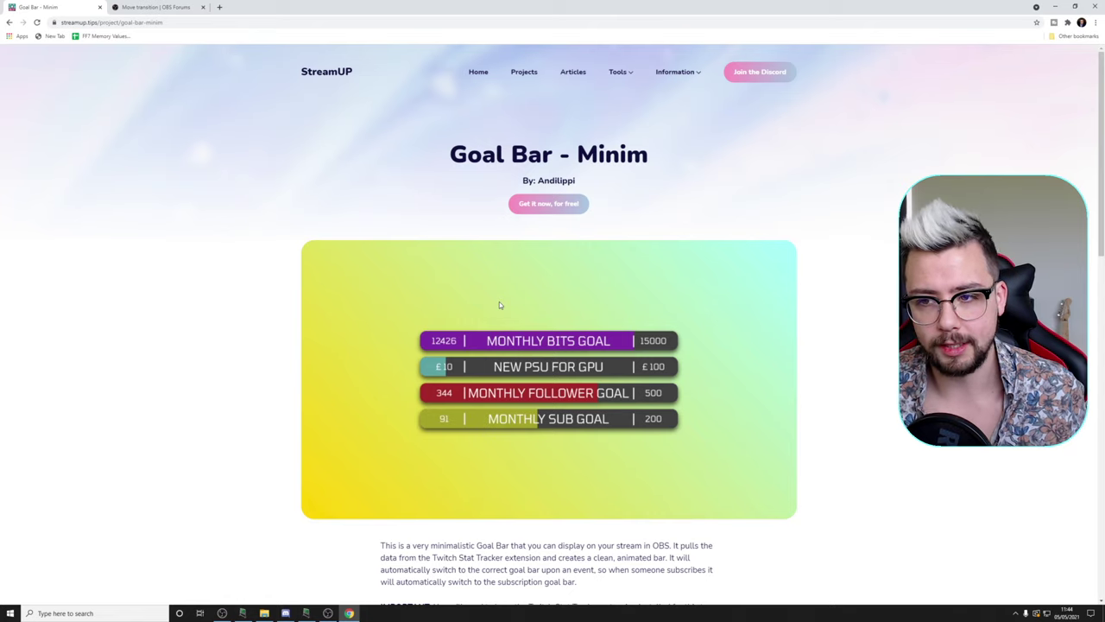
{"action": "left_click_drag", "start_coordinate": [467, 155], "coordinate": [612, 167]}
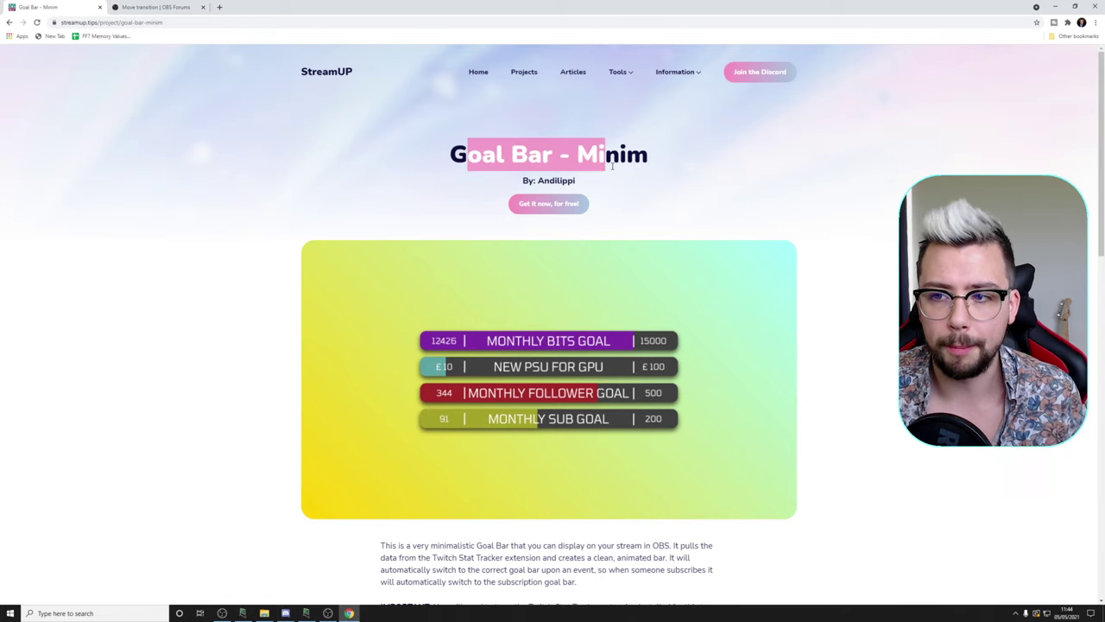
{"action": "left_click", "coordinate": [568, 175]}
{"action": "scroll", "coordinate": [570, 198], "scroll_direction": "down", "scroll_amount": 3}
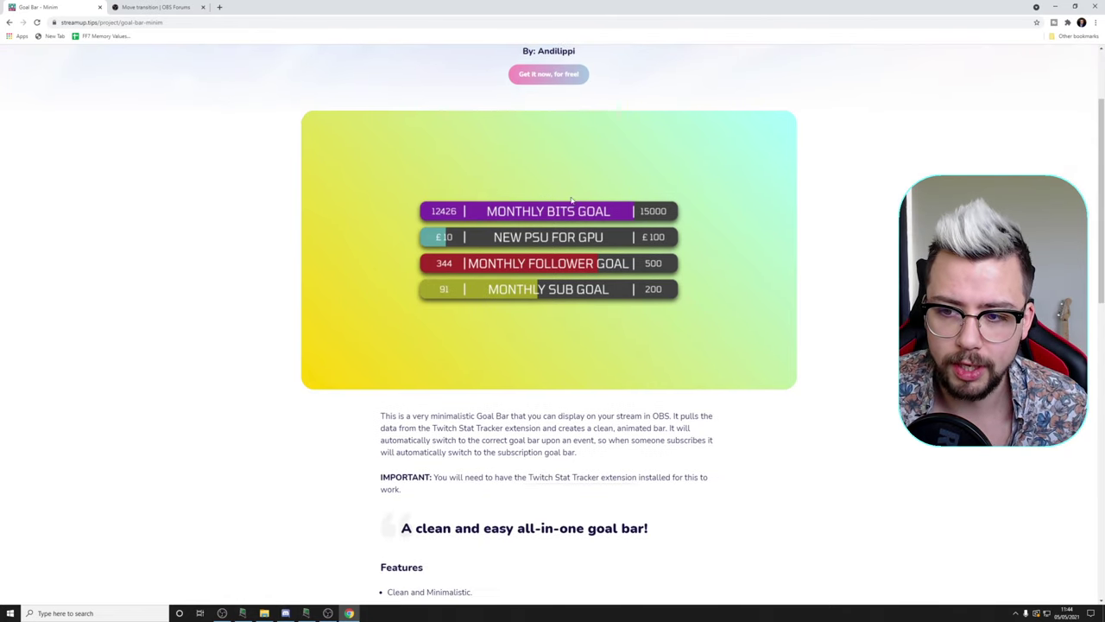
{"action": "scroll", "coordinate": [461, 187], "scroll_direction": "down", "scroll_amount": 9}
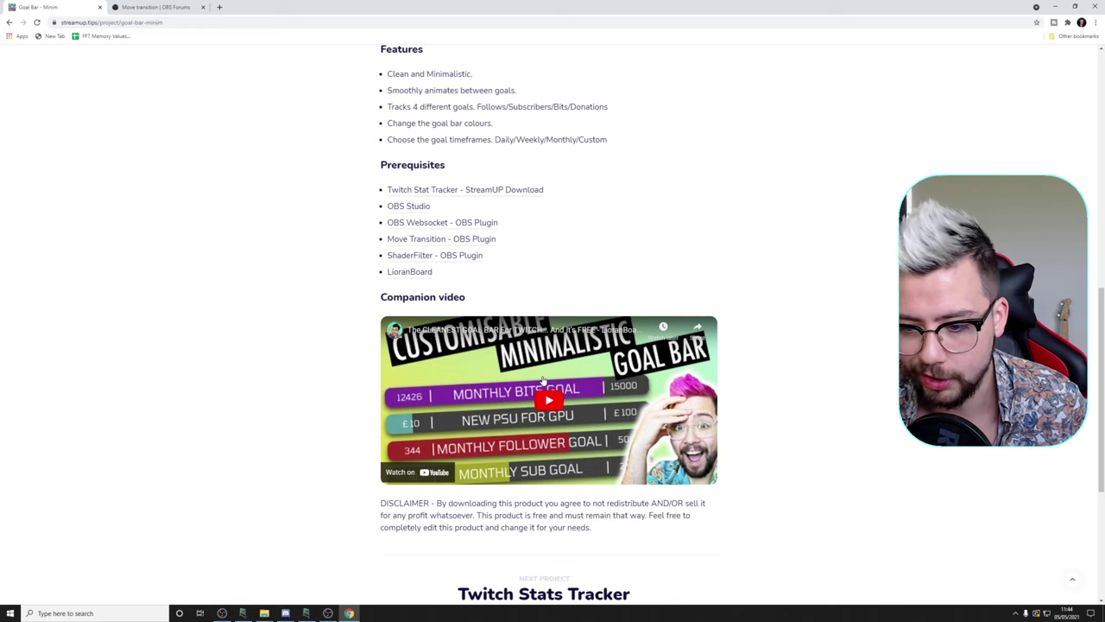
{"action": "scroll", "coordinate": [543, 380], "scroll_direction": "down", "scroll_amount": 1}
{"action": "scroll", "coordinate": [531, 381], "scroll_direction": "up", "scroll_amount": 8}
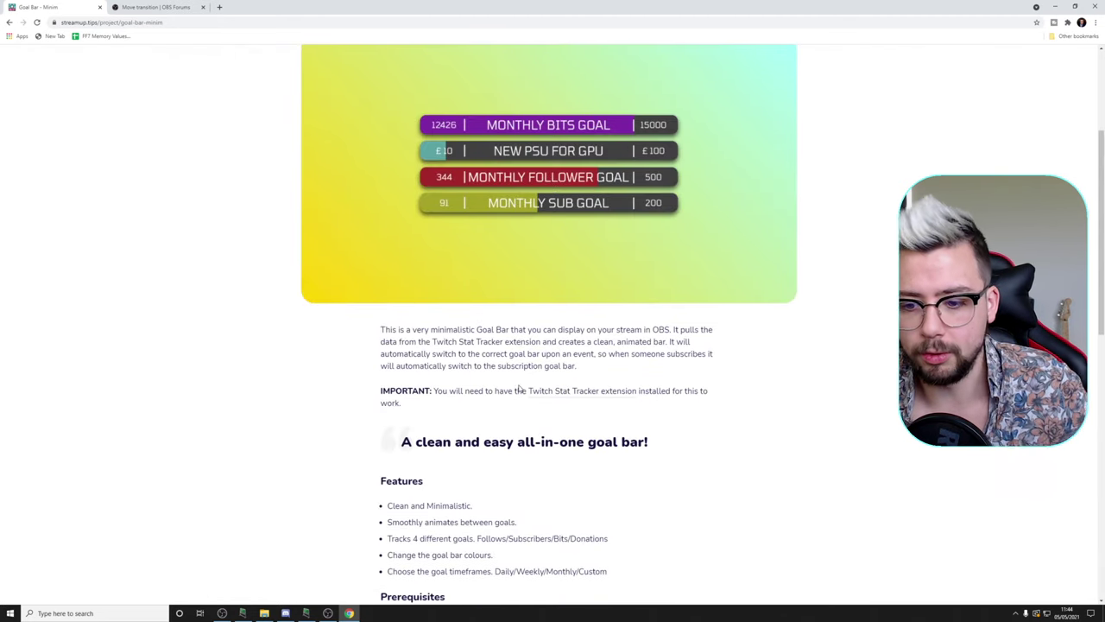
{"action": "scroll", "coordinate": [521, 389], "scroll_direction": "up", "scroll_amount": 3}
Switch to OBS and identify the Image 3 and Colour Source layers by toggling their visibility off and on
{"action": "left_click", "coordinate": [328, 613]}
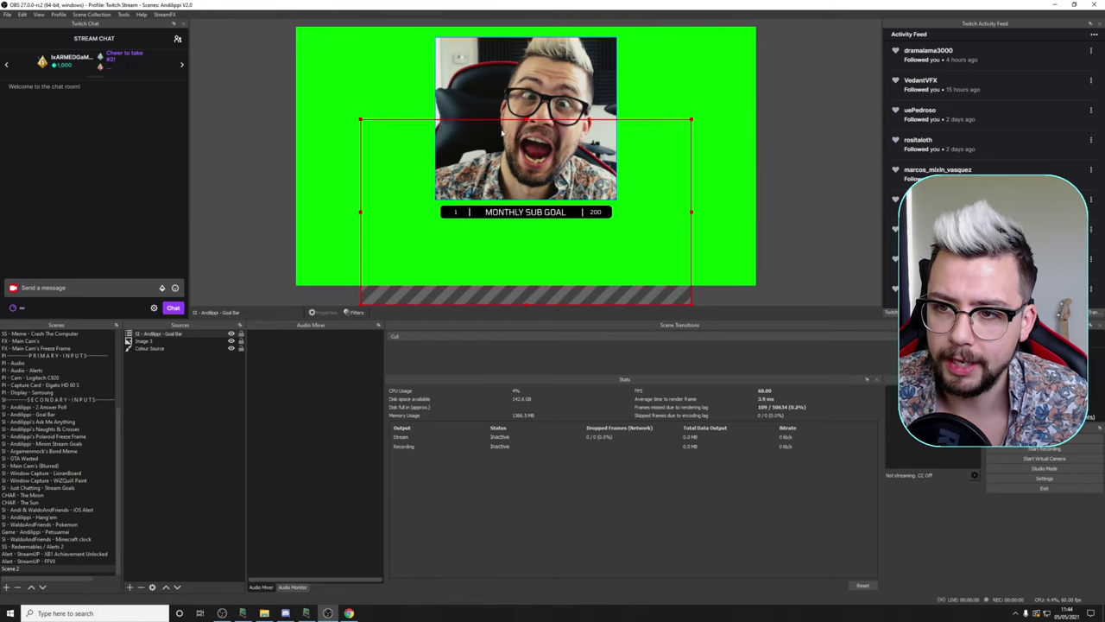
{"action": "left_click", "coordinate": [480, 98]}
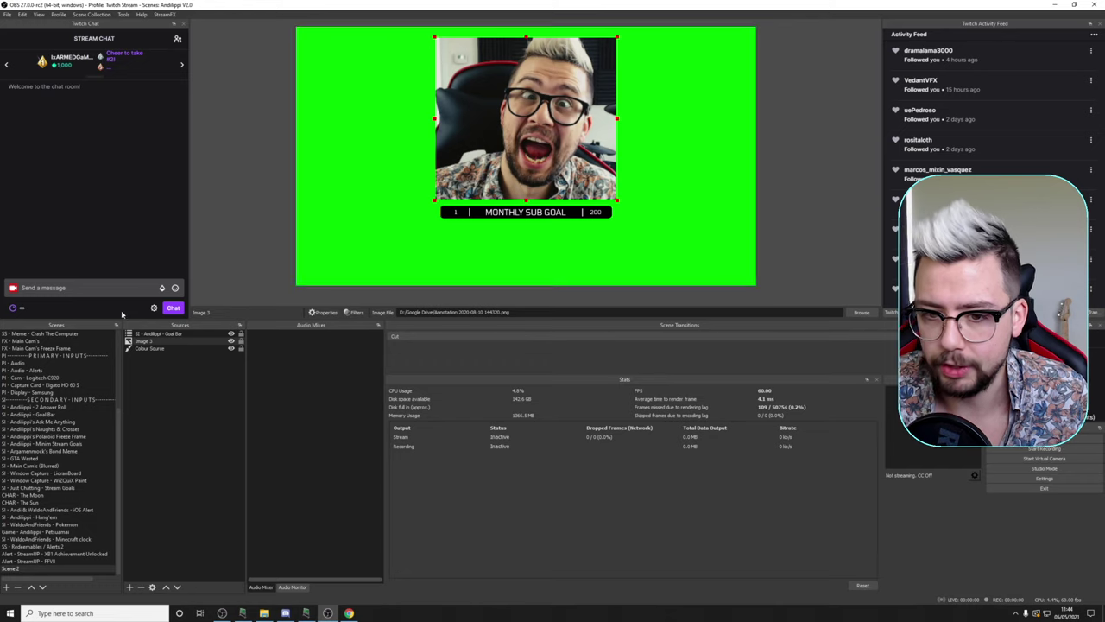
{"action": "left_click", "coordinate": [163, 349]}
{"action": "left_click", "coordinate": [231, 349]}
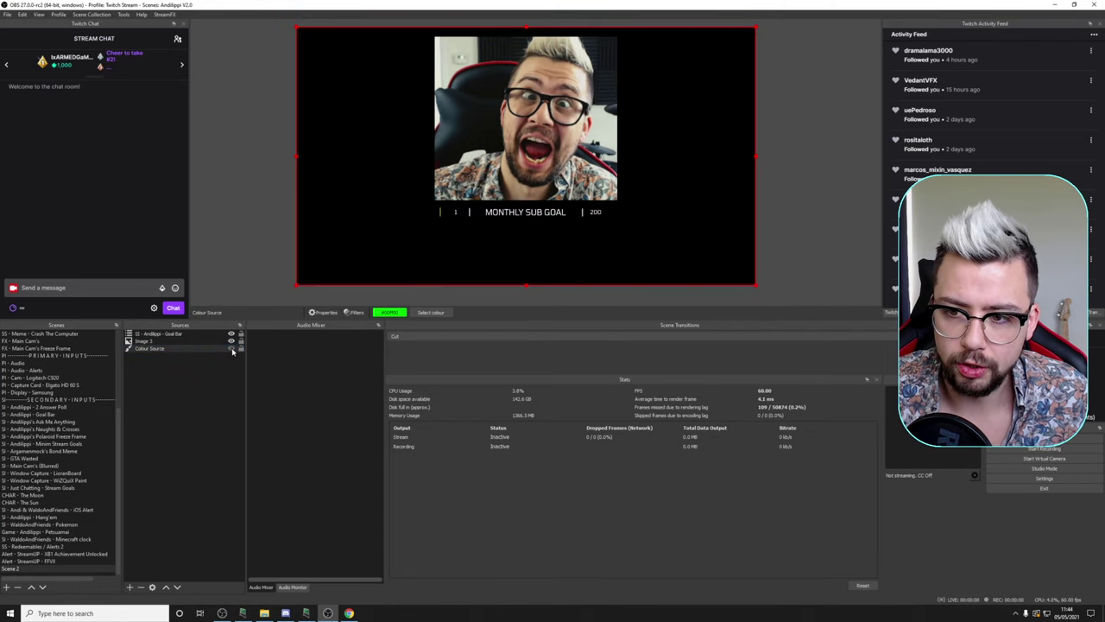
{"action": "left_click", "coordinate": [230, 343]}
{"action": "left_click", "coordinate": [231, 349]}
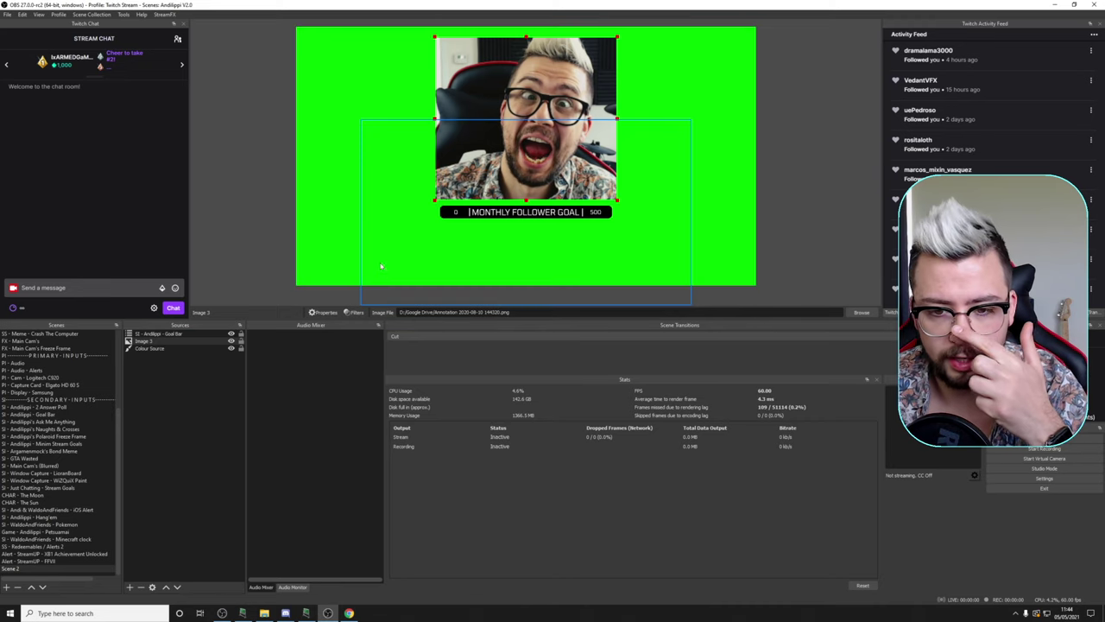
Inspect the sources inside the nested Goal Bar scene and return to Scene 2
{"action": "left_click", "coordinate": [181, 333]}
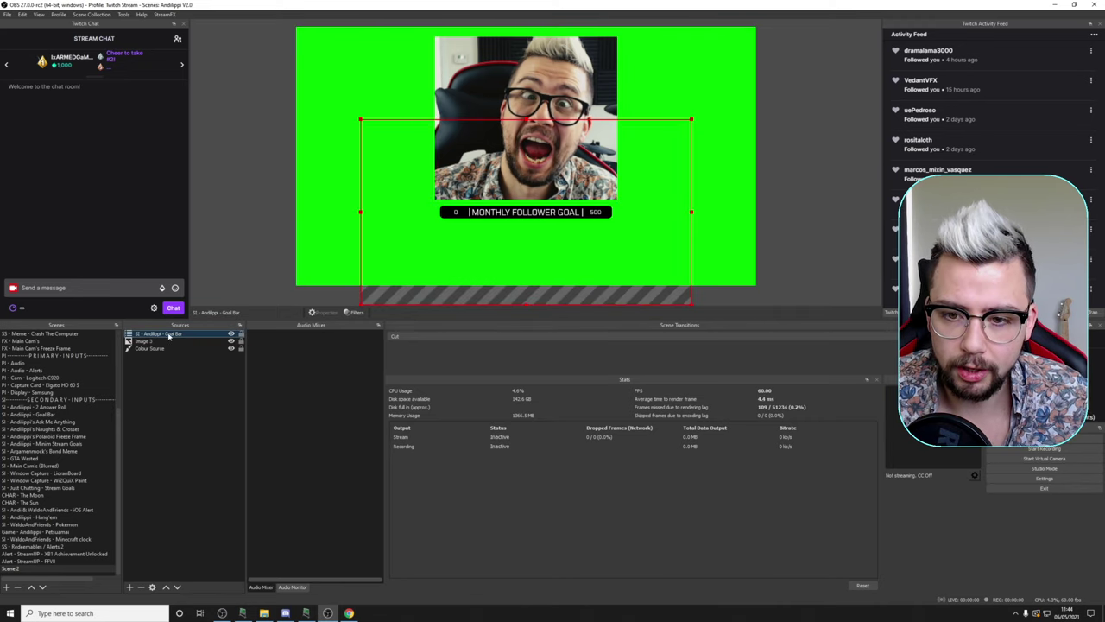
{"action": "left_click", "coordinate": [31, 415]}
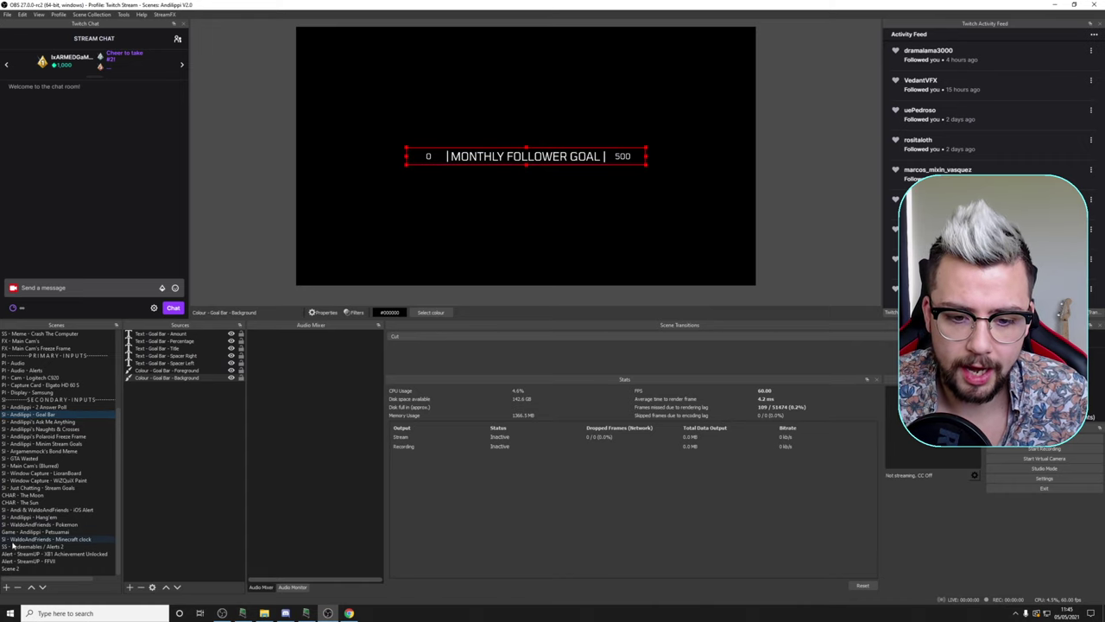
{"action": "left_click", "coordinate": [18, 568]}
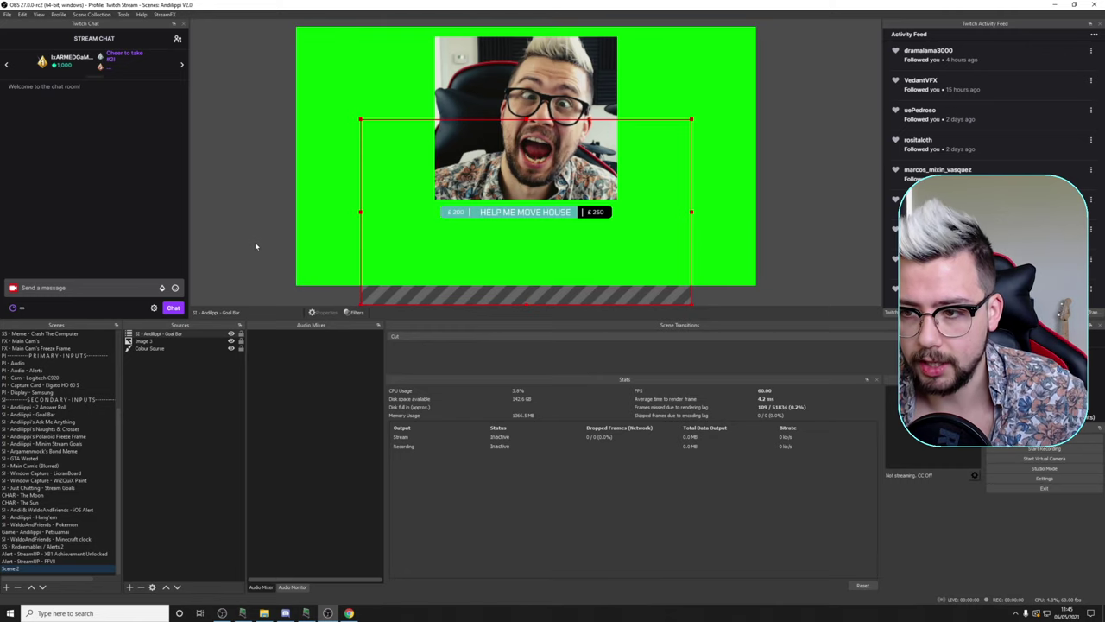
Hide Image 3 in Scene 2 and show it again
{"action": "left_click", "coordinate": [148, 342]}
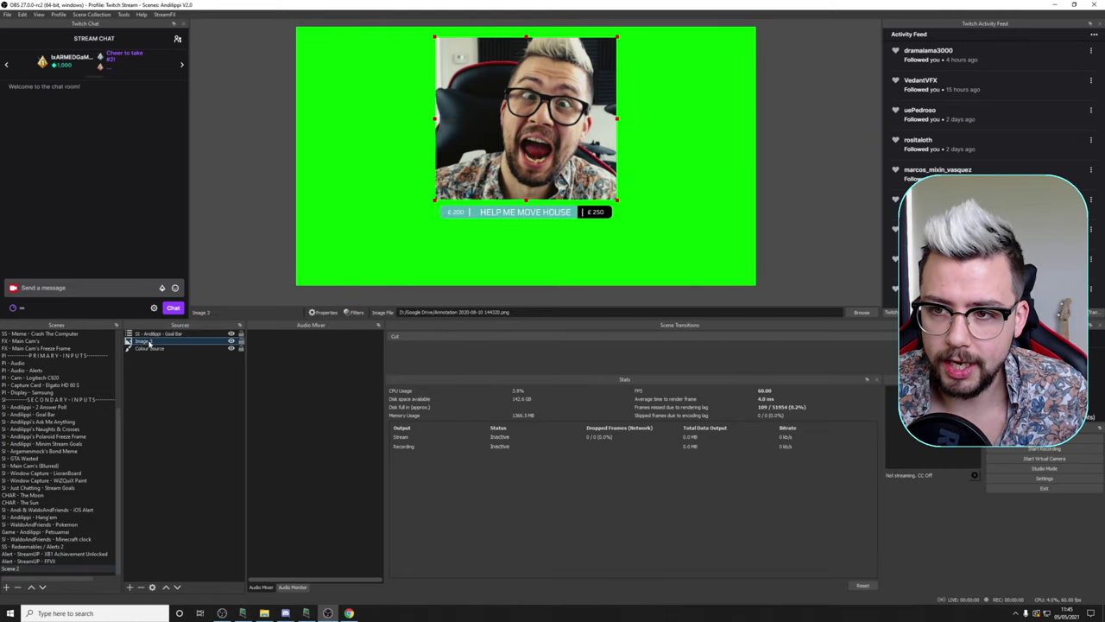
{"action": "left_click", "coordinate": [230, 340]}
{"action": "left_click", "coordinate": [230, 340]}
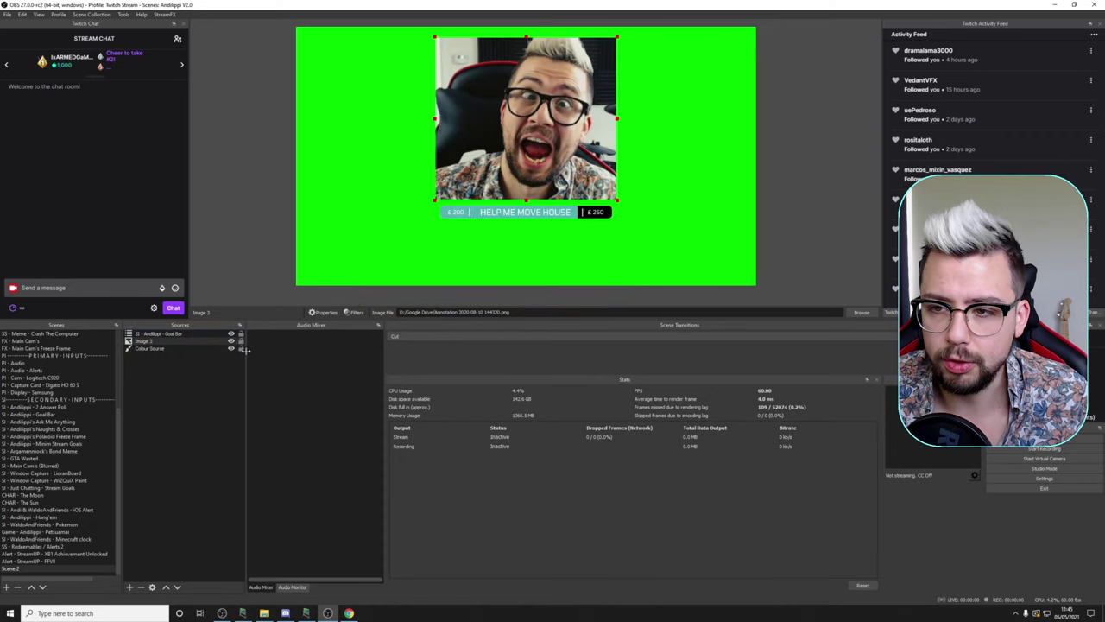
Try the goal bar over the lower edge of the image and move it back below the image
{"action": "left_click", "coordinate": [528, 210]}
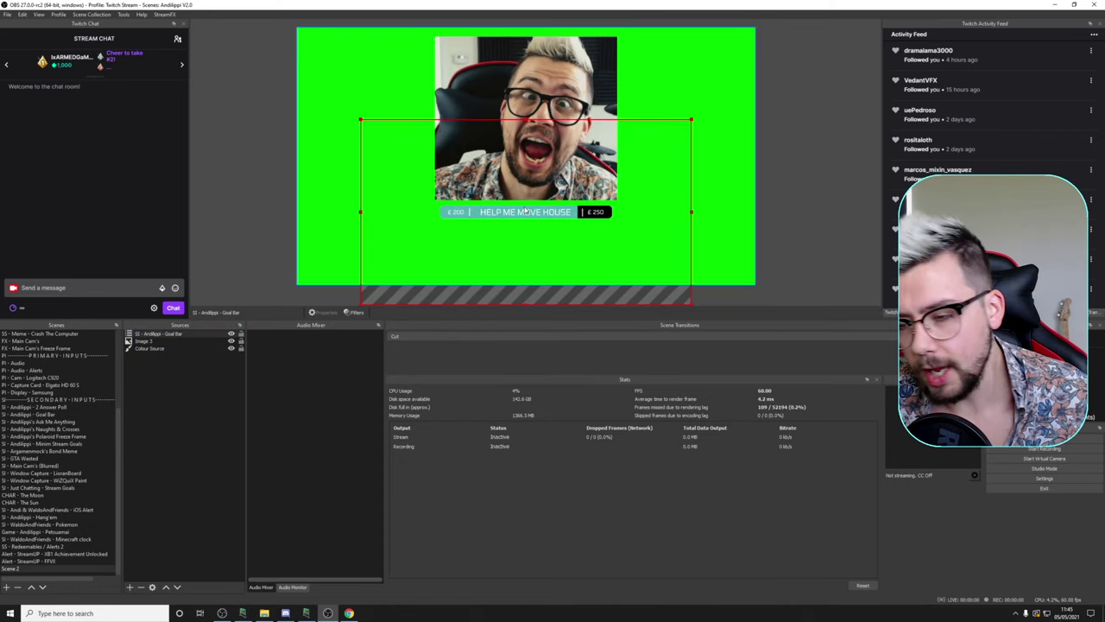
{"action": "left_click_drag", "start_coordinate": [521, 216], "coordinate": [518, 190]}
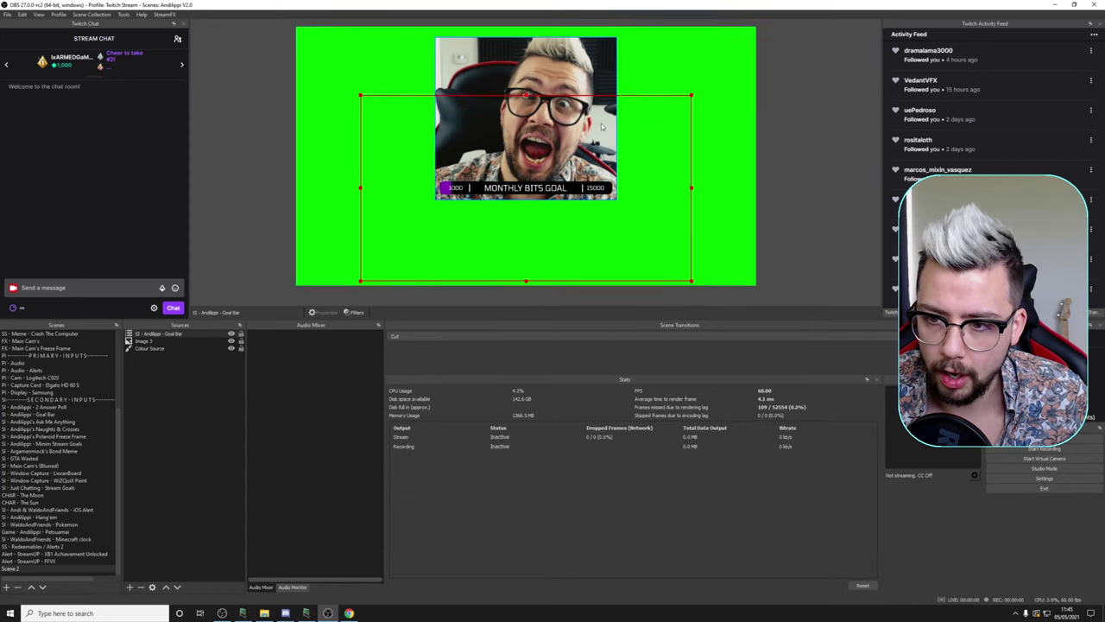
{"action": "left_click_drag", "start_coordinate": [549, 188], "coordinate": [549, 216]}
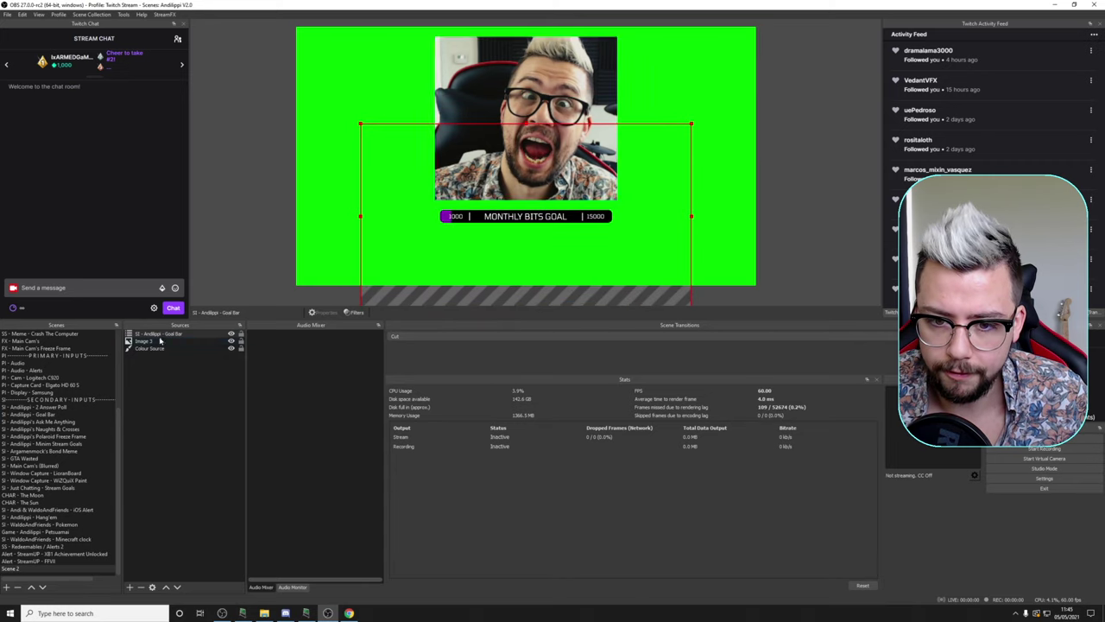
Try ordering the goal bar beneath Image 3, sliding it behind the image and back out below it
{"action": "left_click_drag", "start_coordinate": [171, 336], "coordinate": [173, 348]}
{"action": "left_click_drag", "start_coordinate": [504, 216], "coordinate": [506, 186]}
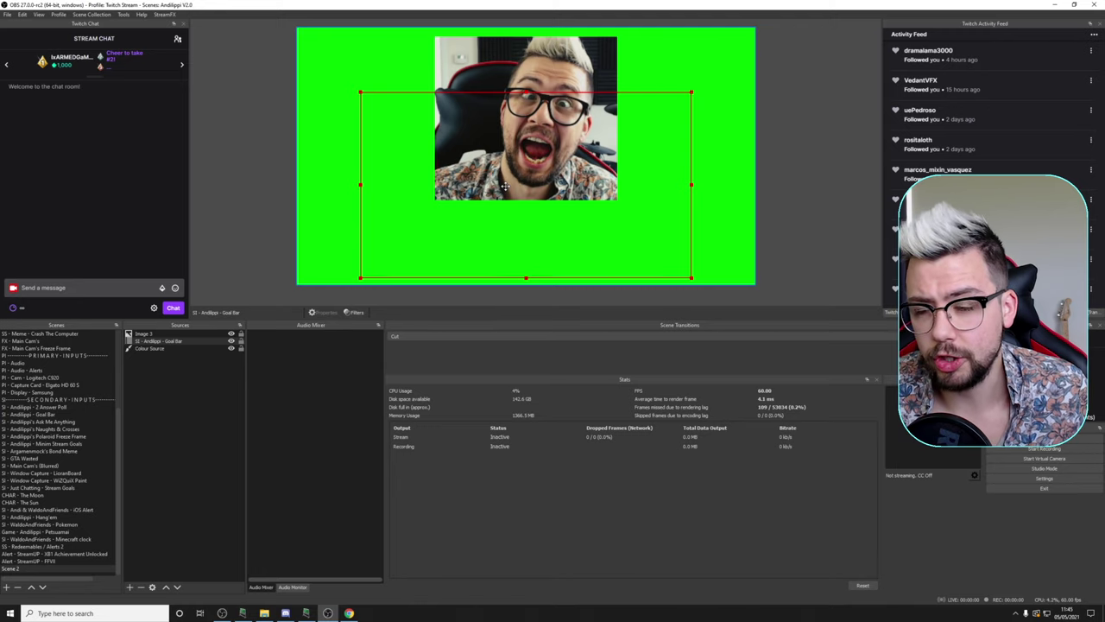
{"action": "left_click_drag", "start_coordinate": [505, 186], "coordinate": [505, 187]}
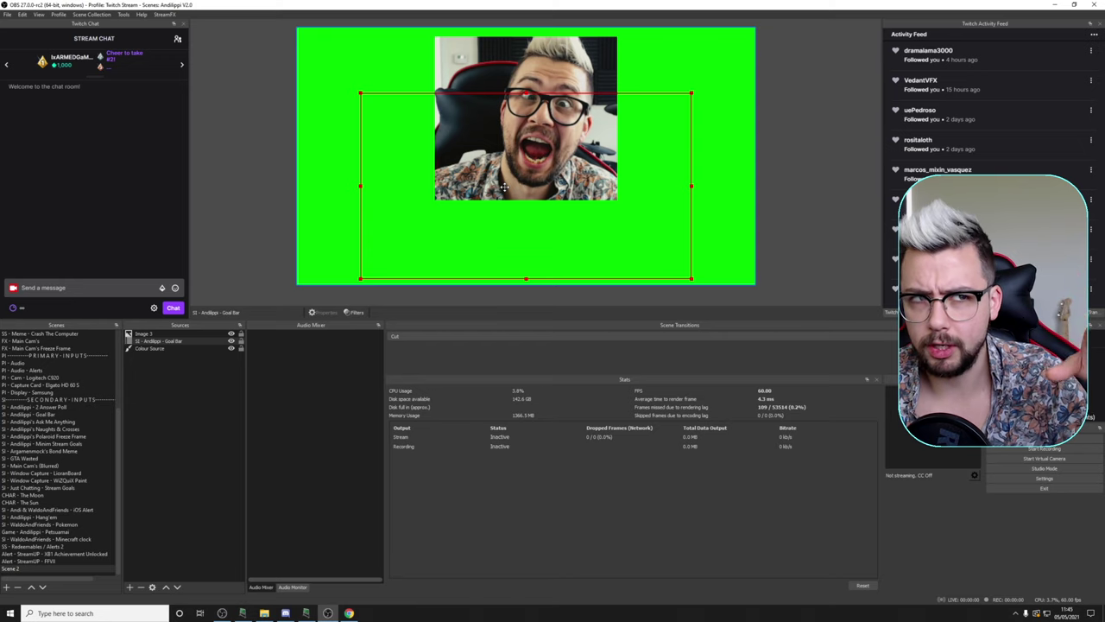
{"action": "left_click_drag", "start_coordinate": [505, 185], "coordinate": [503, 221]}
Order the goal bar above Image 3 and position it over the lower edge of the image
{"action": "key", "text": "ctrl+Up"}
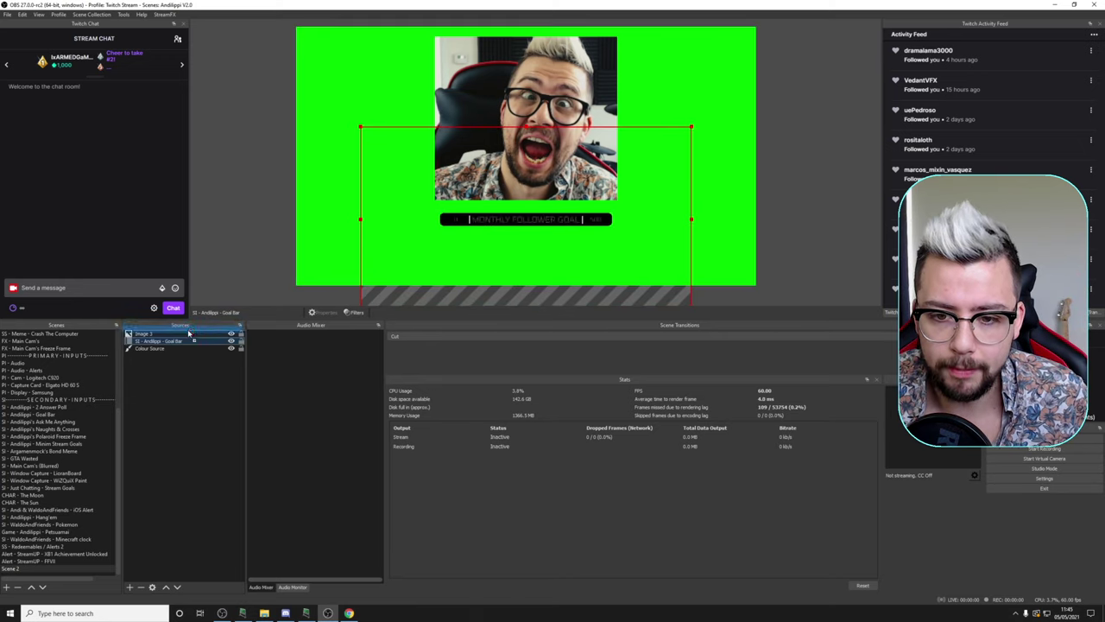
{"action": "left_click_drag", "start_coordinate": [537, 247], "coordinate": [527, 192]}
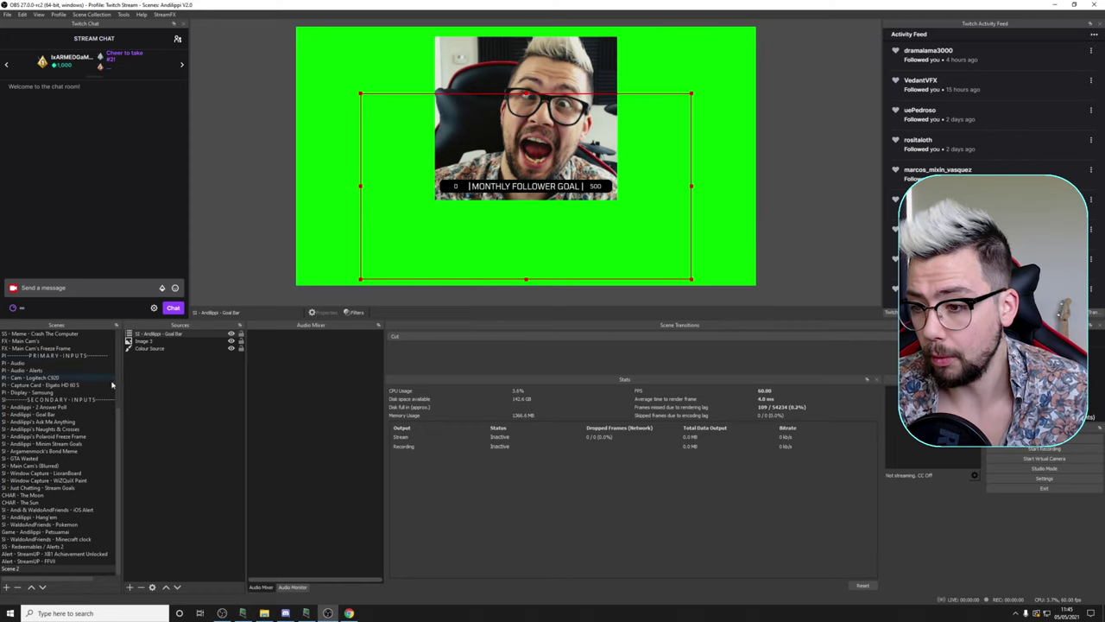
Add a Move Source filter named "Move on top" to Scene 2
{"action": "right_click", "coordinate": [16, 569]}
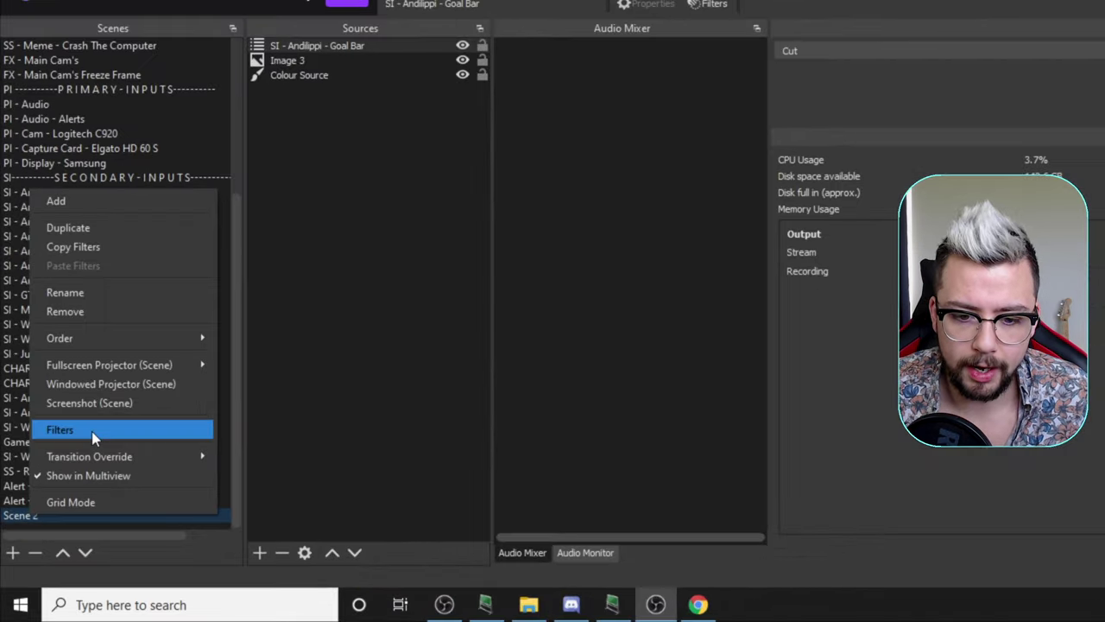
{"action": "left_click", "coordinate": [34, 527]}
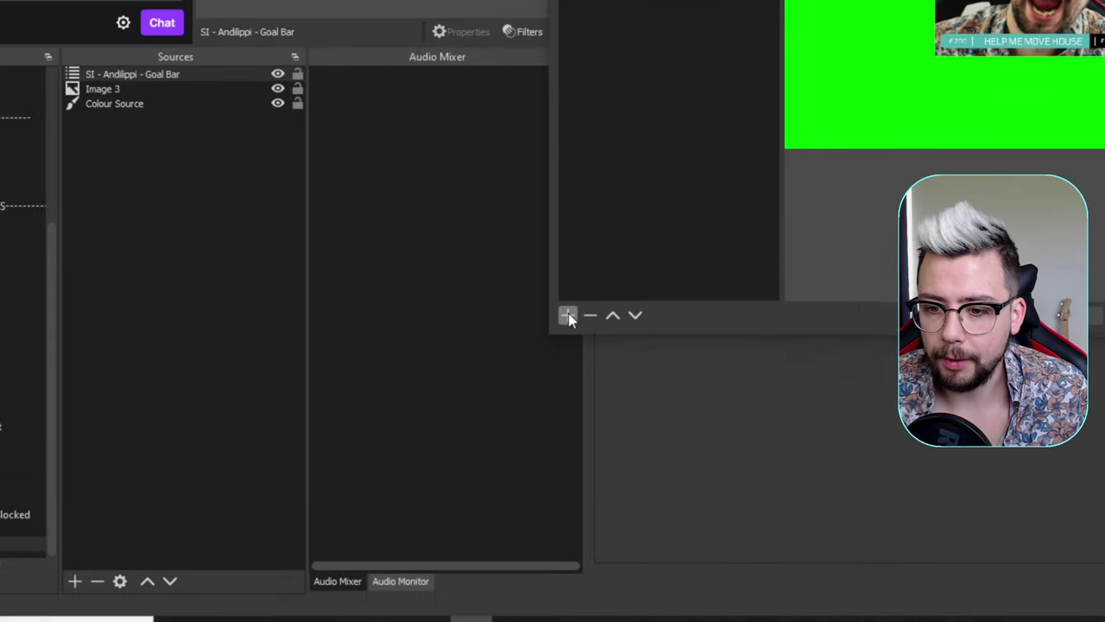
{"action": "left_click", "coordinate": [740, 285]}
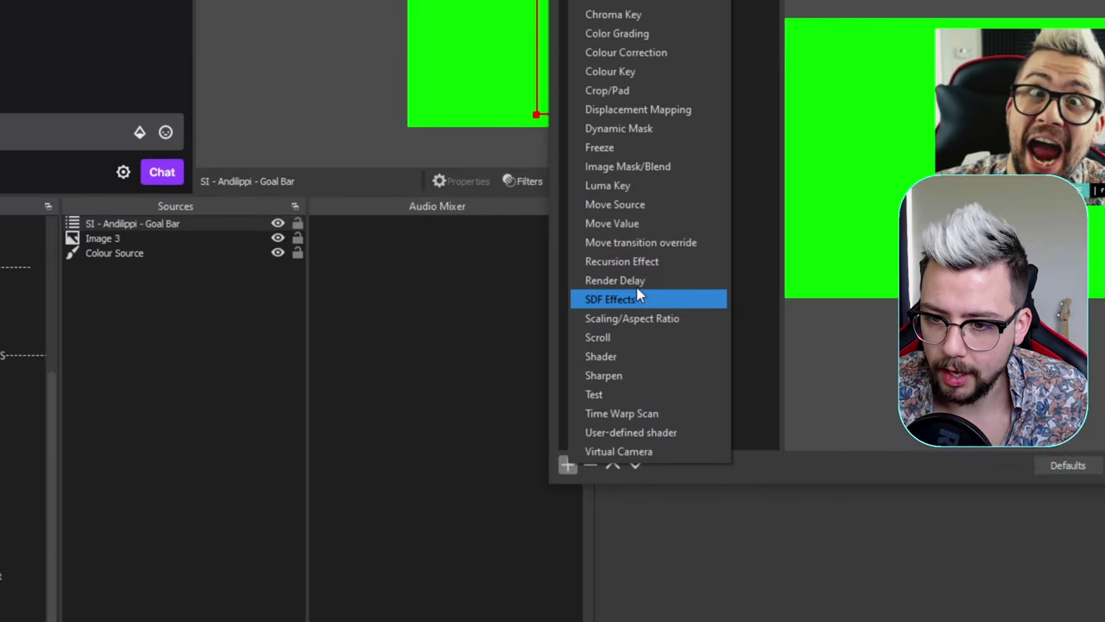
{"action": "left_click", "coordinate": [614, 203]}
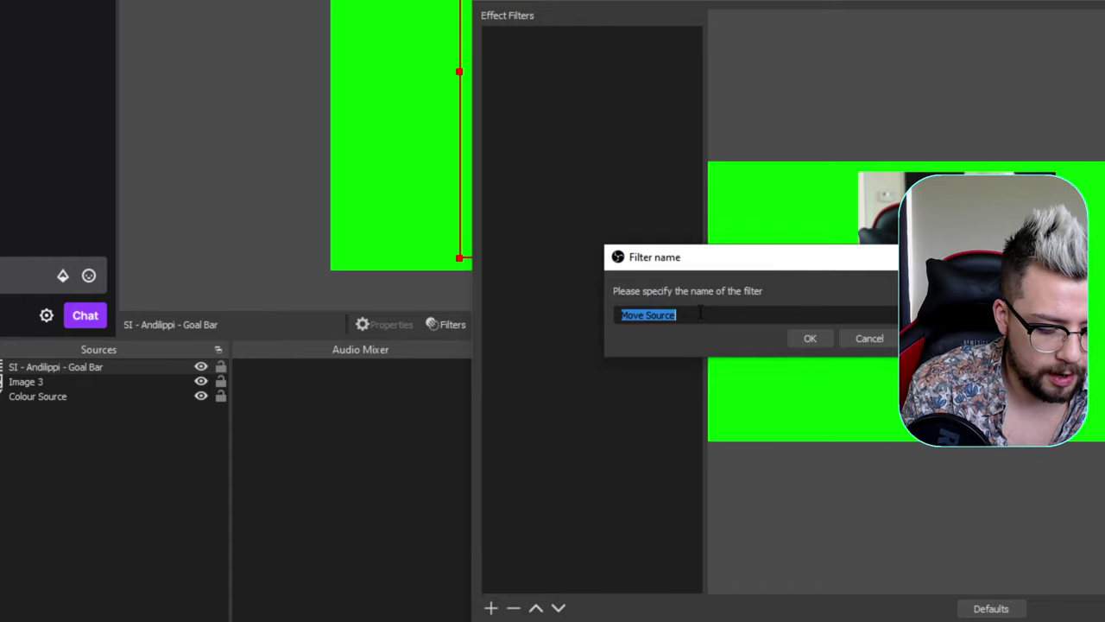
{"action": "type", "text": "M"}
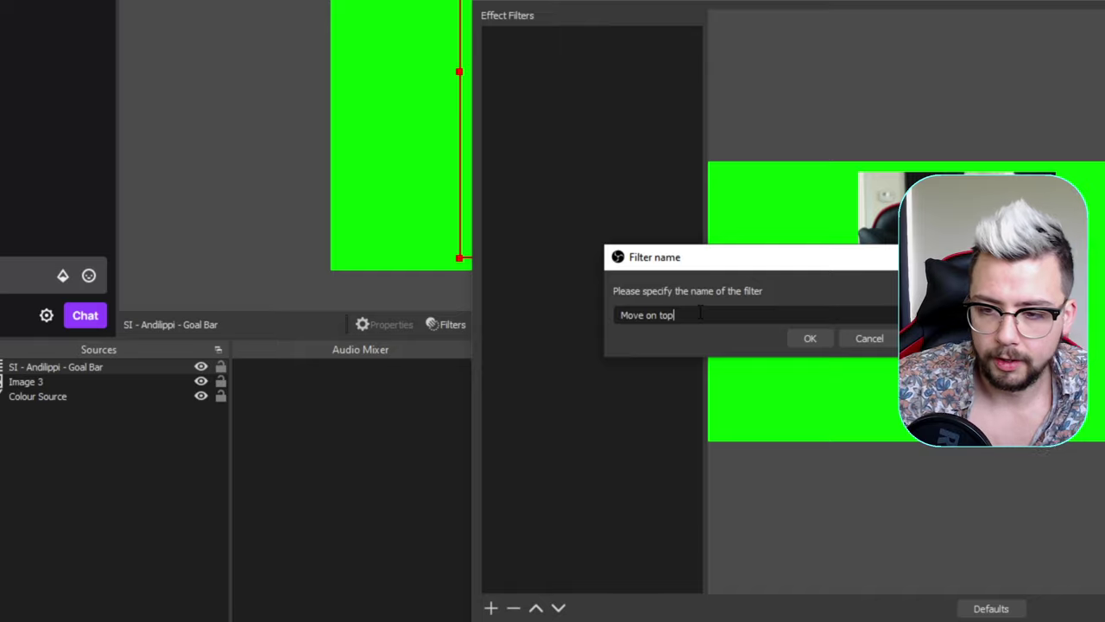
{"action": "key", "text": "Return"}
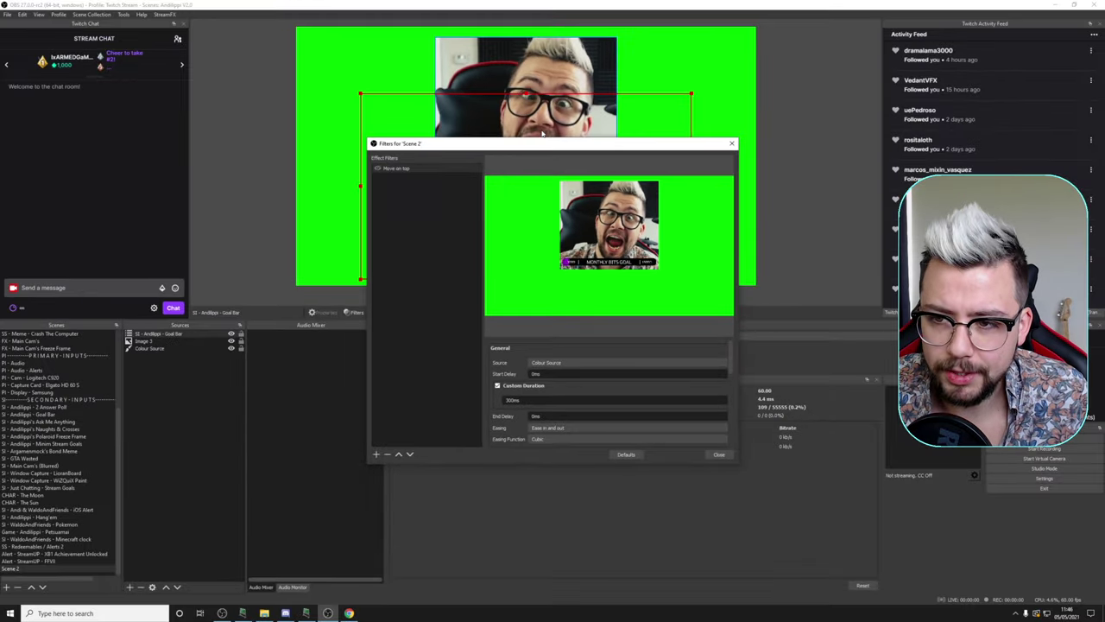
Set the filter's source to the goal bar scene and its custom duration to 1000 ms
{"action": "left_click", "coordinate": [521, 205]}
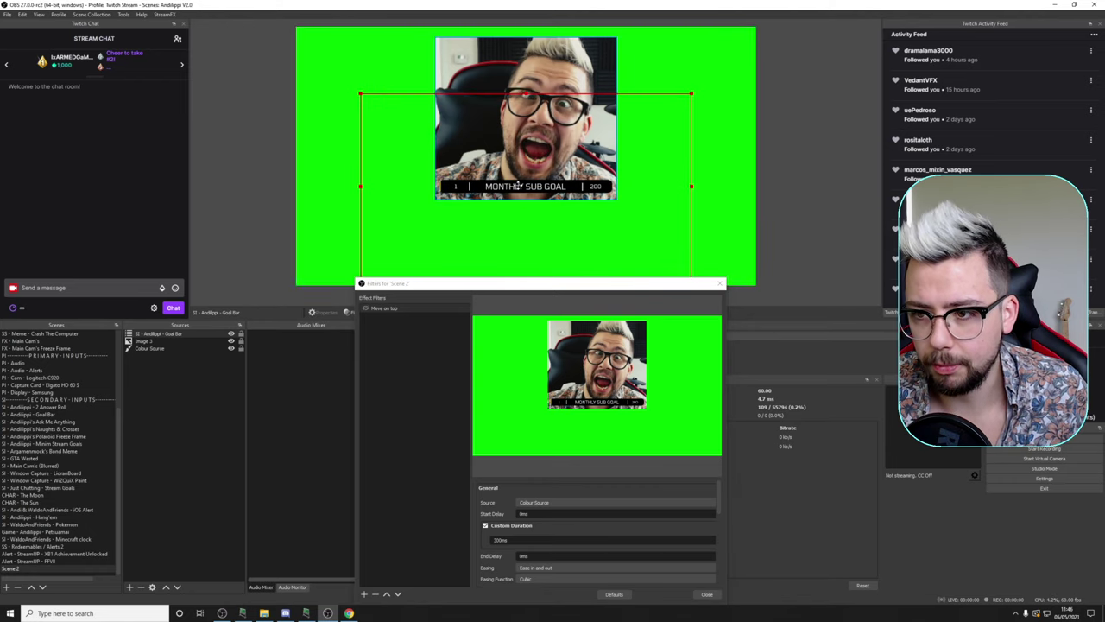
{"action": "left_click_drag", "start_coordinate": [552, 284], "coordinate": [549, 242]}
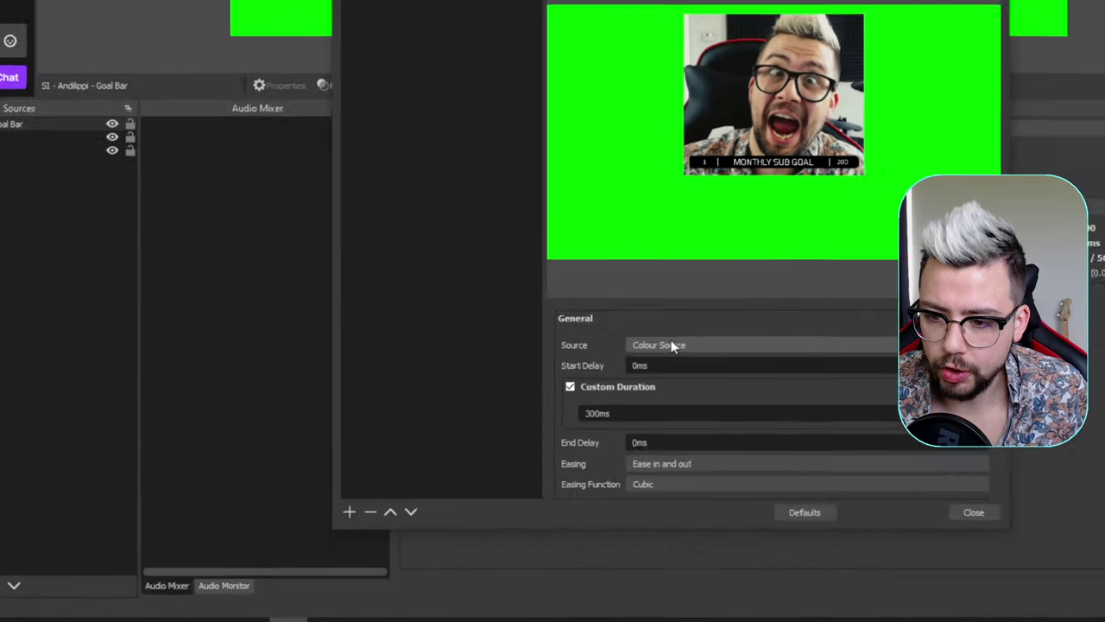
{"action": "left_click", "coordinate": [540, 456]}
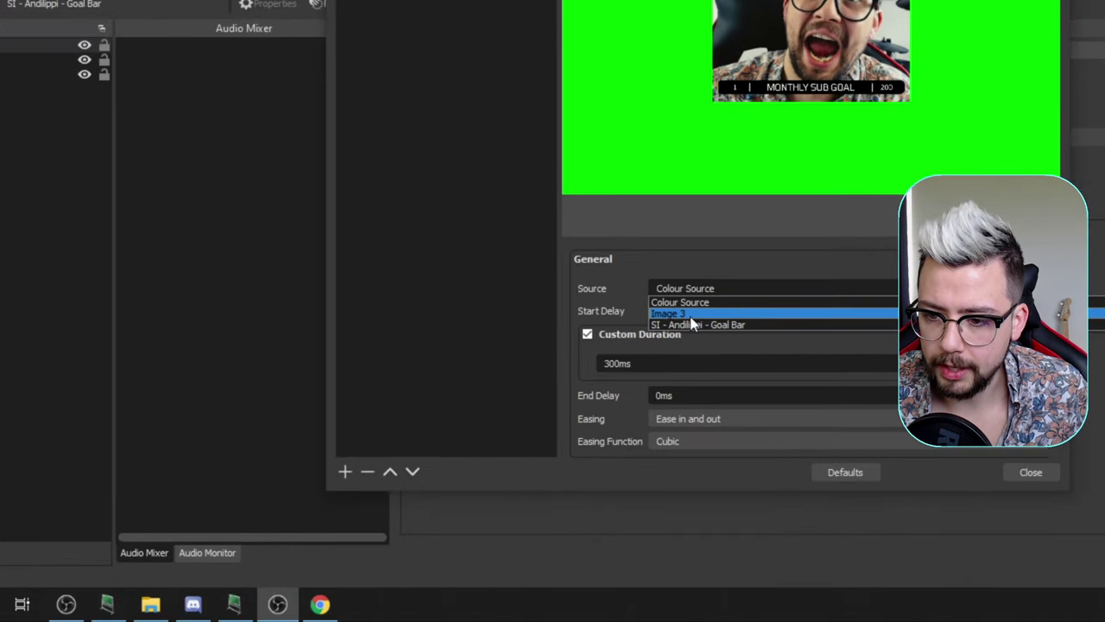
{"action": "left_click", "coordinate": [698, 324]}
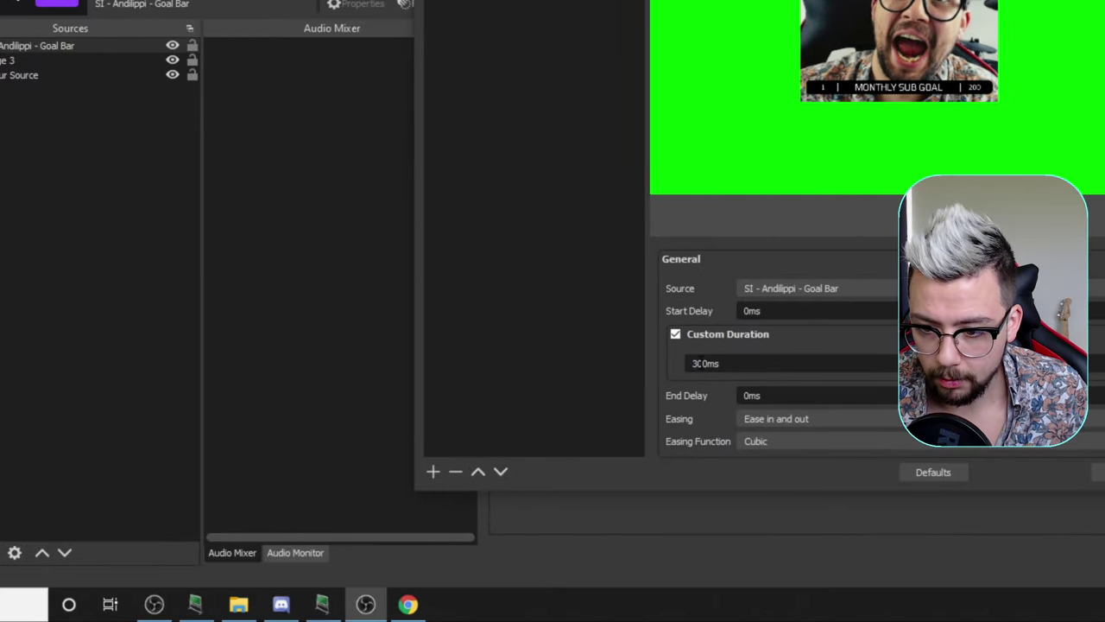
{"action": "left_click_drag", "start_coordinate": [700, 363], "coordinate": [680, 364]}
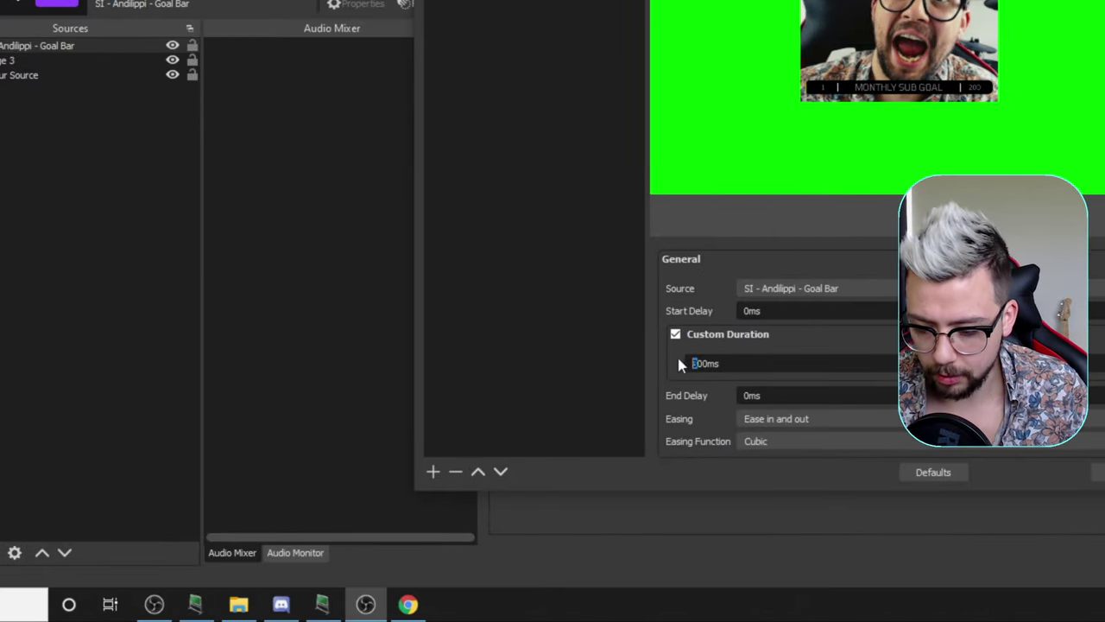
{"action": "type", "text": "10"}
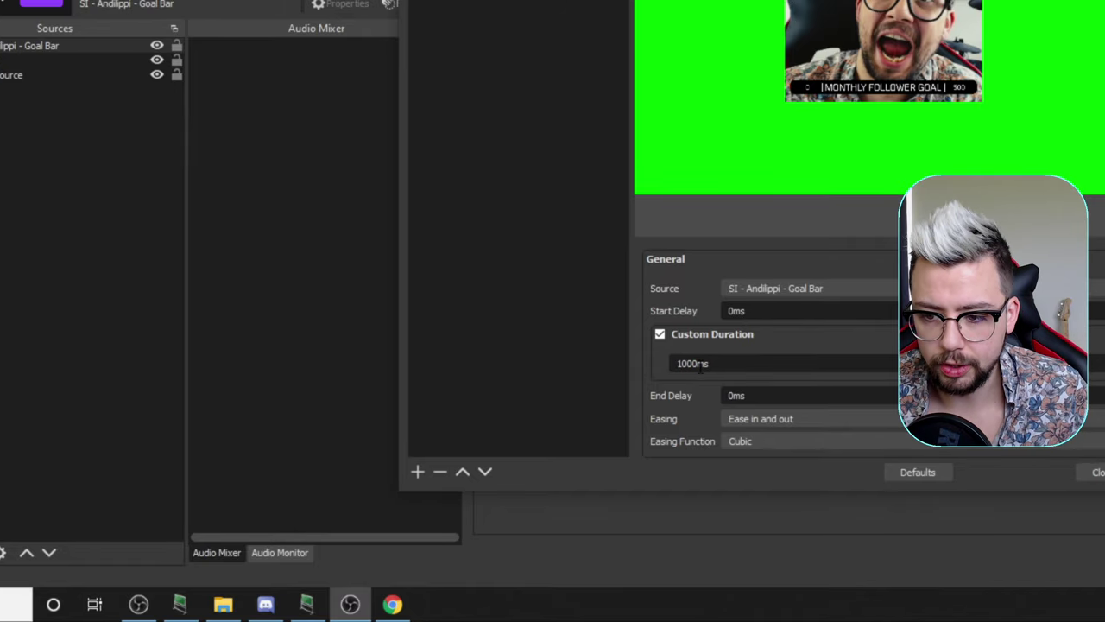
Capture the goal bar's current position over the image as the transform of the "Move on top" filter
{"action": "double_click", "coordinate": [695, 367]}
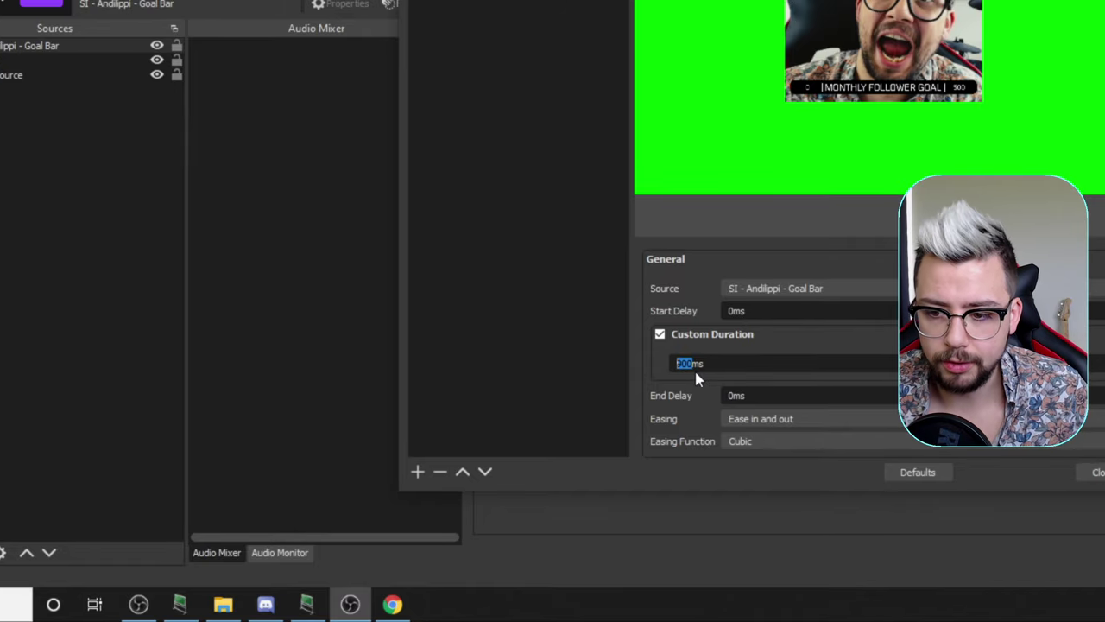
{"action": "scroll", "coordinate": [688, 413], "scroll_direction": "down", "scroll_amount": 3}
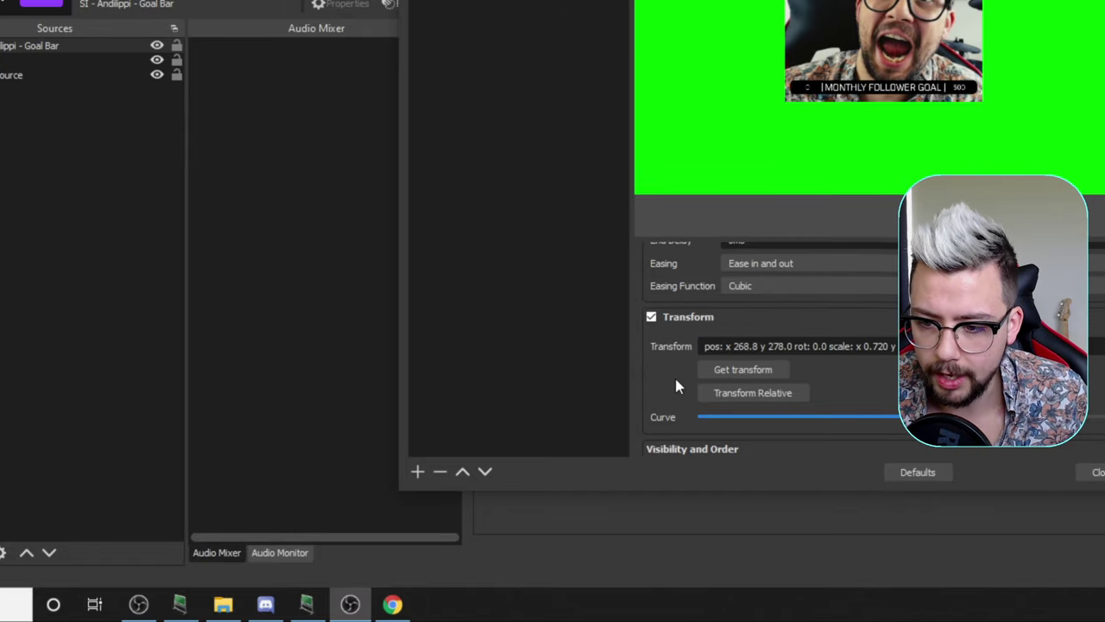
{"action": "left_click", "coordinate": [738, 369]}
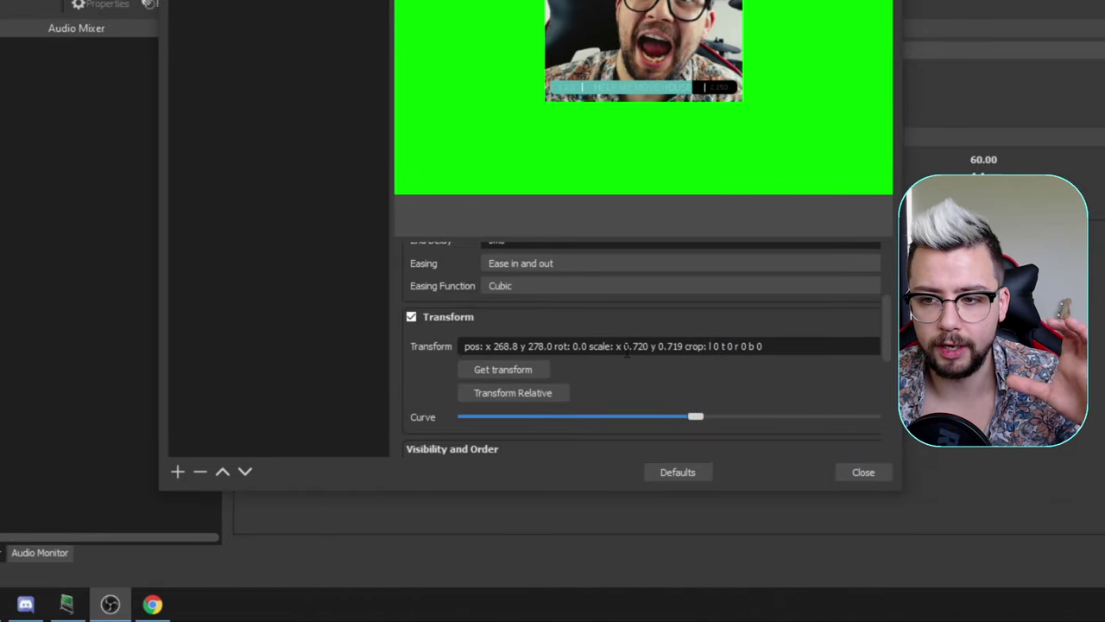
{"action": "scroll", "coordinate": [420, 358], "scroll_direction": "down", "scroll_amount": 4}
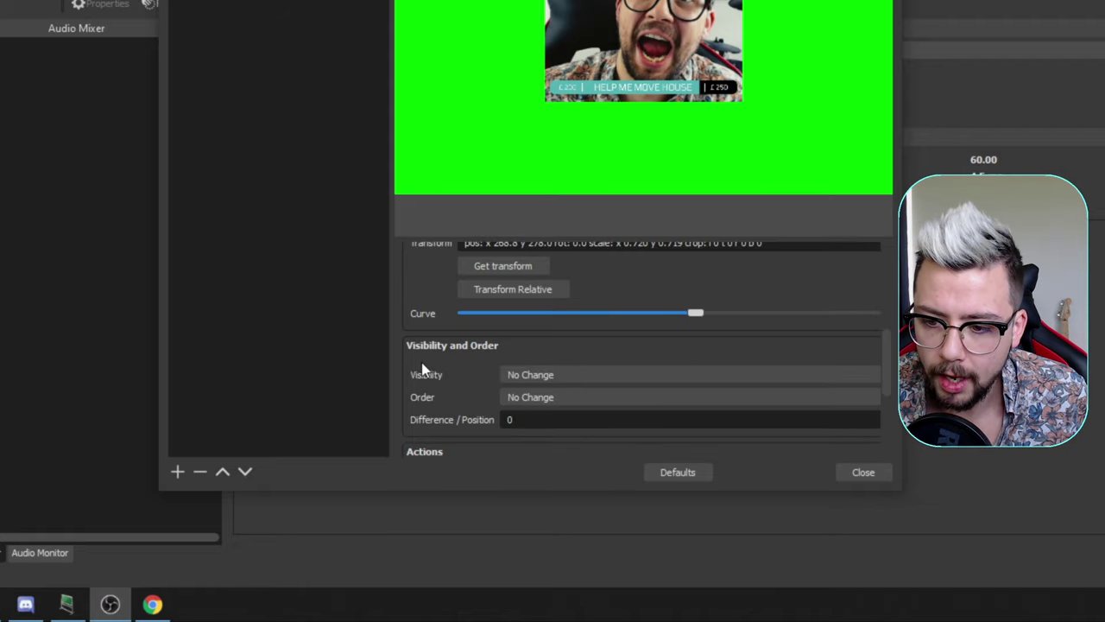
{"action": "scroll", "coordinate": [420, 358], "scroll_direction": "up", "scroll_amount": 2}
{"action": "scroll", "coordinate": [431, 345], "scroll_direction": "down", "scroll_amount": 2}
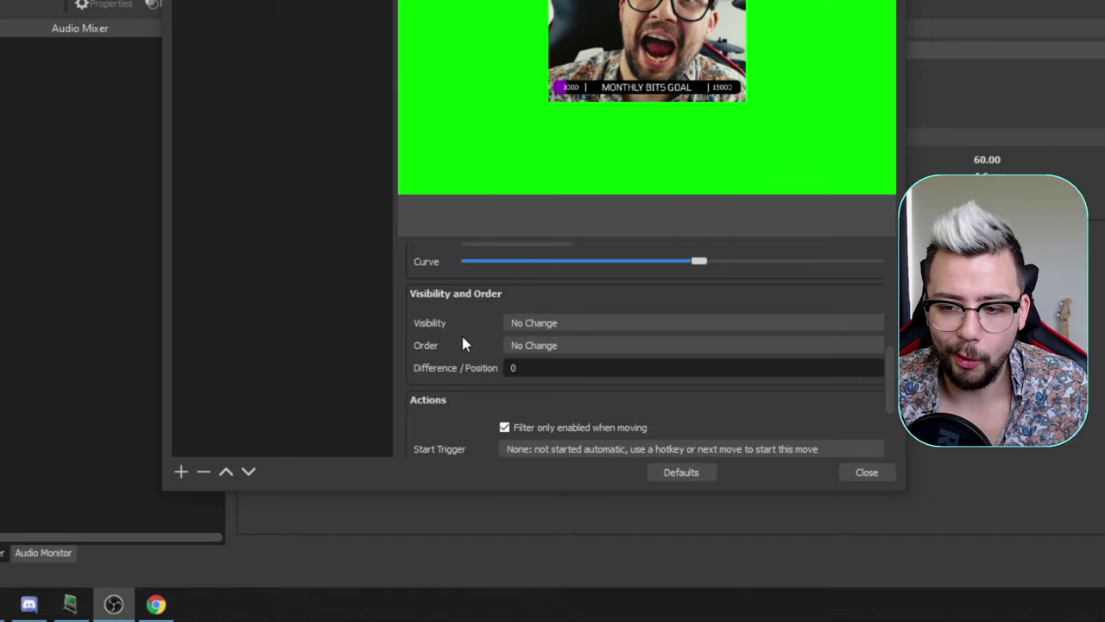
{"action": "scroll", "coordinate": [451, 363], "scroll_direction": "down", "scroll_amount": 3}
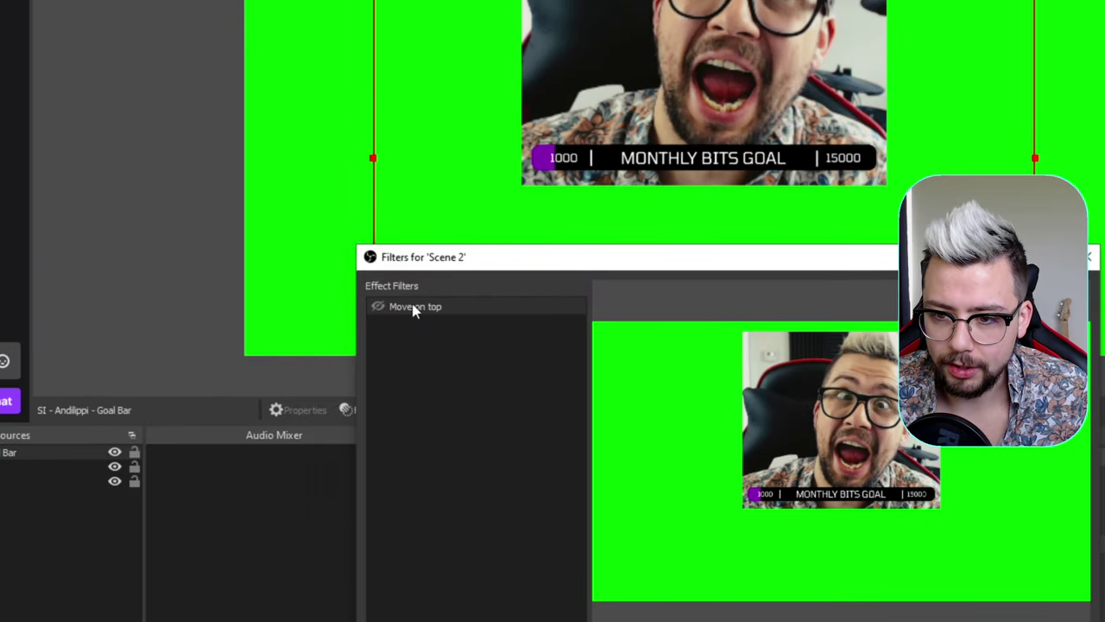
Make a copy of the "Move on top" filter and rename it "Move off mid"
{"action": "right_click", "coordinate": [412, 307]}
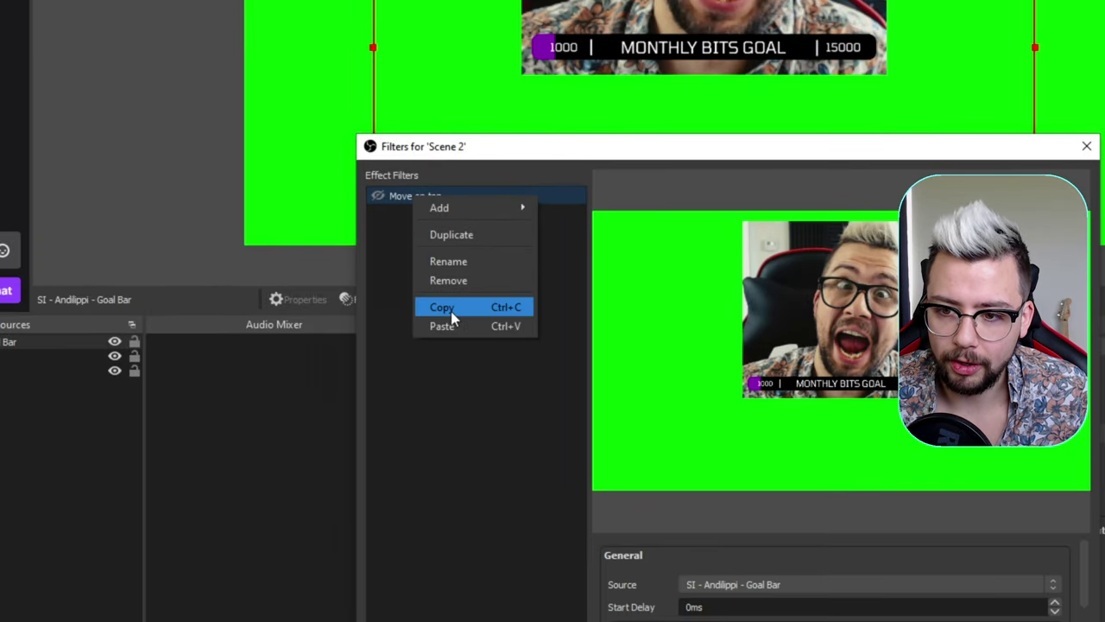
{"action": "left_click", "coordinate": [442, 355]}
{"action": "right_click", "coordinate": [455, 307]}
{"action": "left_click", "coordinate": [481, 350]}
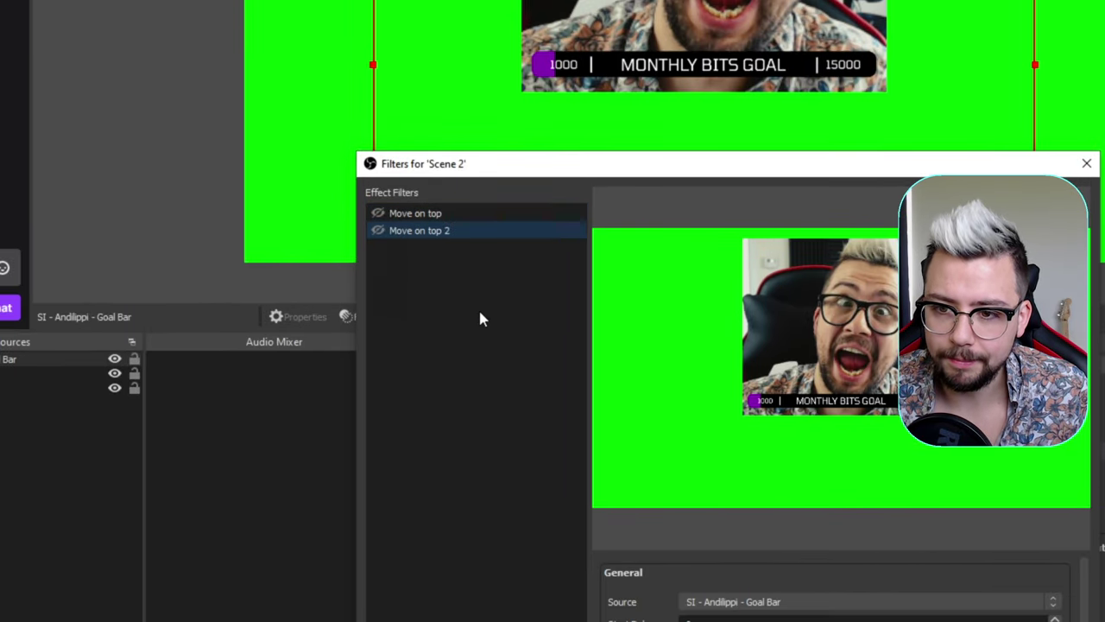
{"action": "right_click", "coordinate": [420, 236]}
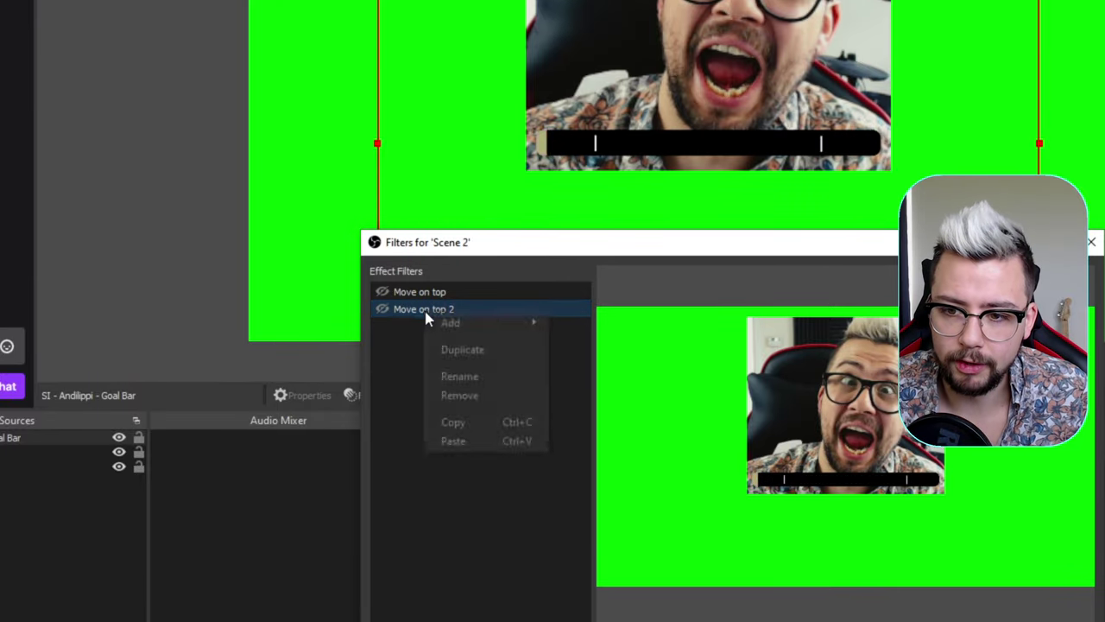
{"action": "left_click", "coordinate": [456, 376]}
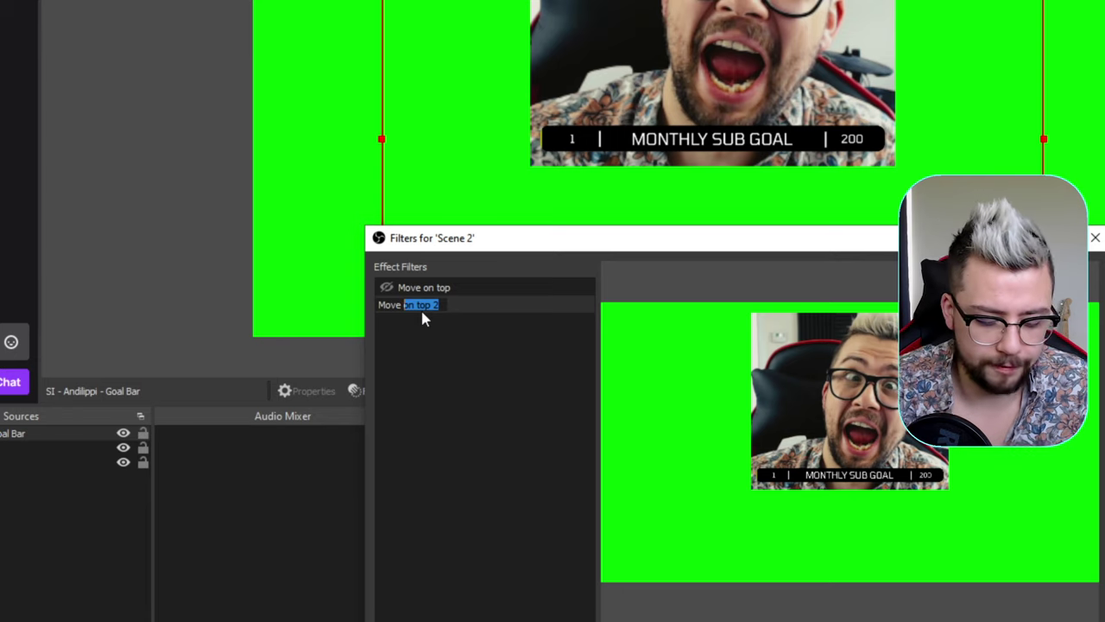
{"action": "type", "text": "o"}
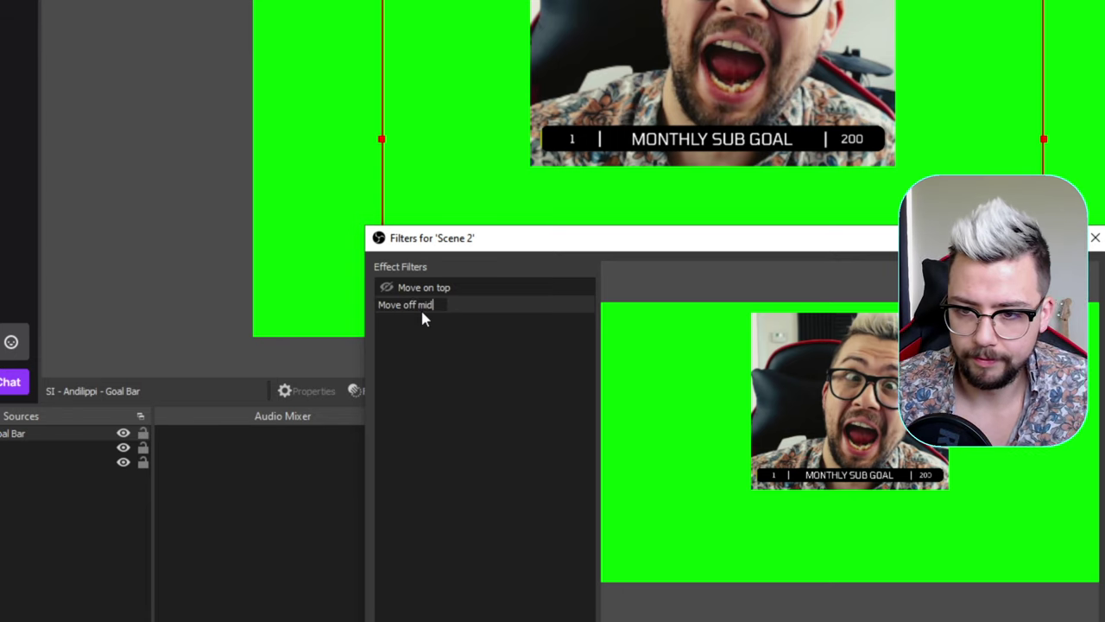
{"action": "key", "text": "Return"}
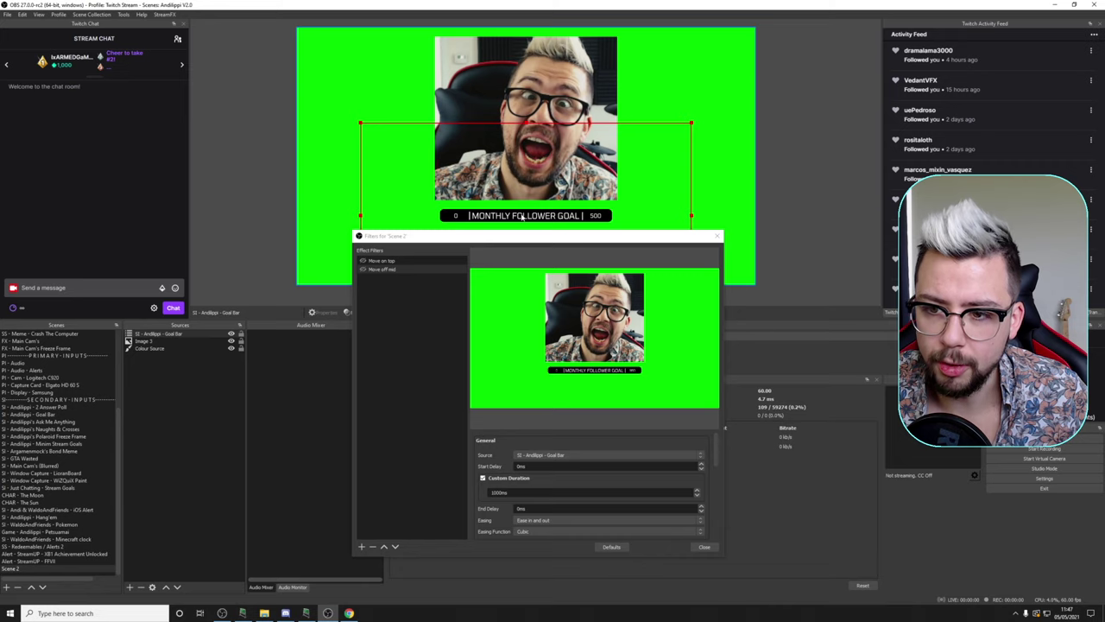
Capture the goal bar's position just below the image as the transform of the "Move off mid" filter
{"action": "left_click_drag", "start_coordinate": [522, 236], "coordinate": [523, 254]}
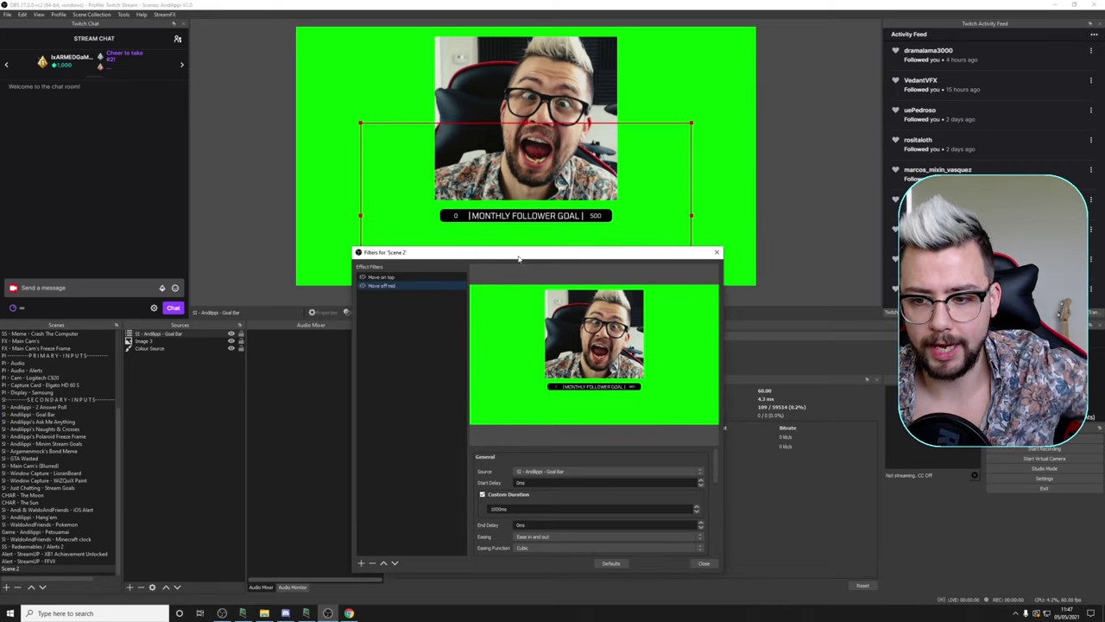
{"action": "scroll", "coordinate": [537, 509], "scroll_direction": "down", "scroll_amount": 3}
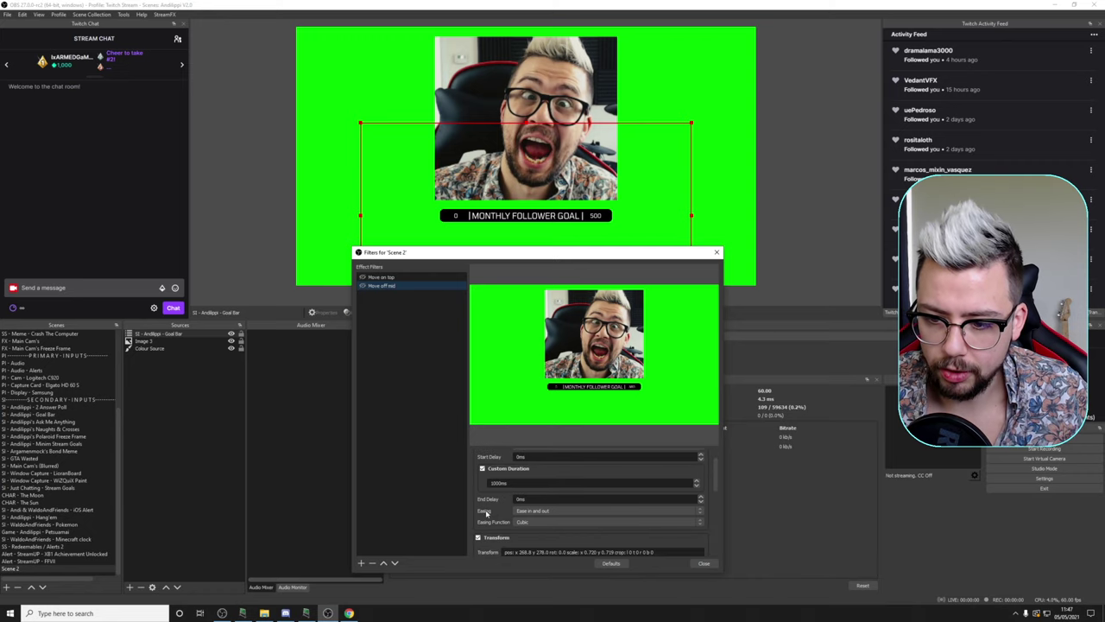
{"action": "left_click", "coordinate": [527, 513]}
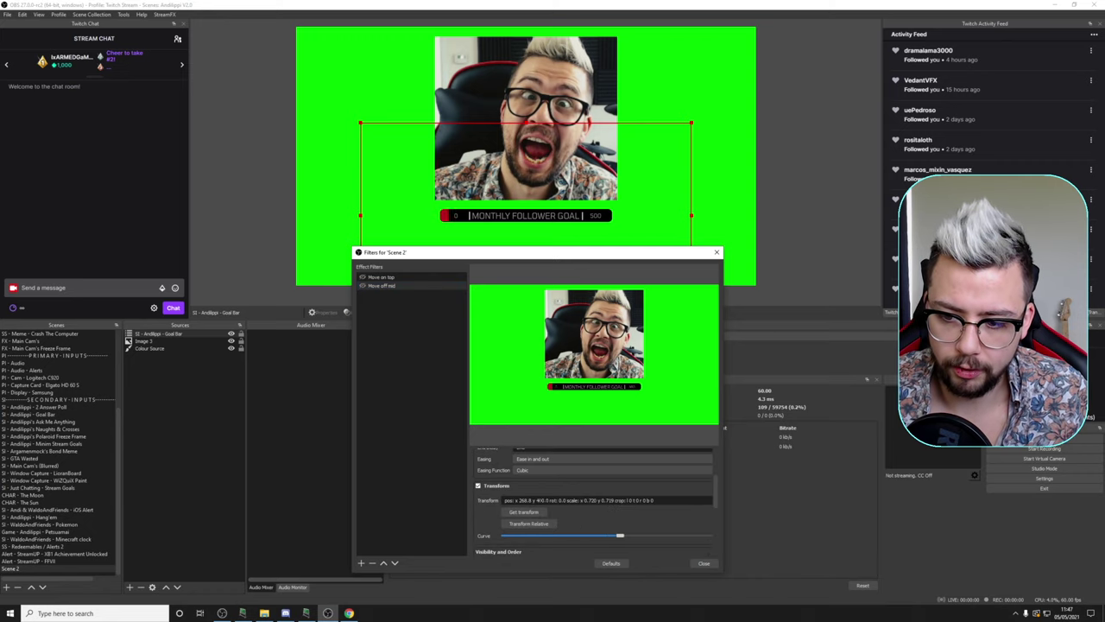
Make another copy of the "Move on top" filter and rename it "Move off"
{"action": "right_click", "coordinate": [386, 278]}
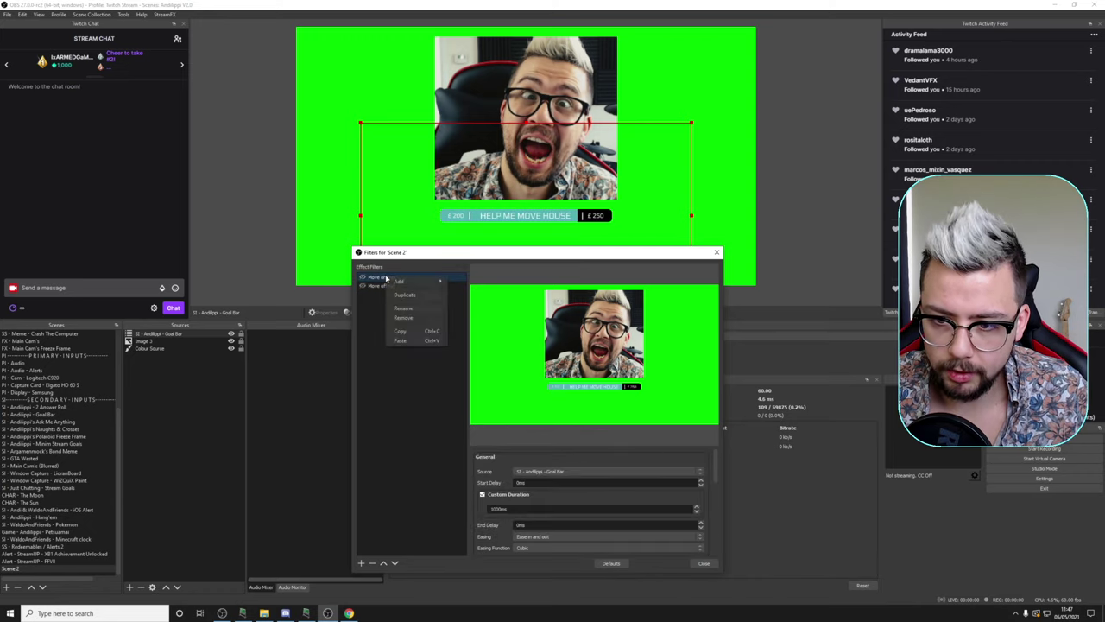
{"action": "left_click", "coordinate": [410, 330]}
{"action": "right_click", "coordinate": [379, 298]}
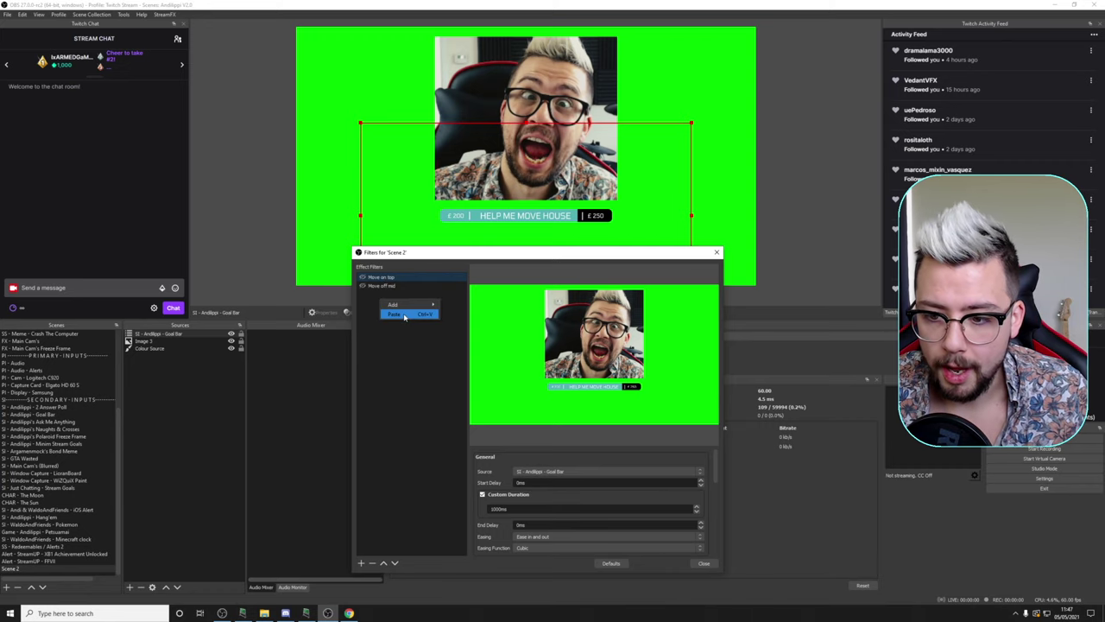
{"action": "left_click", "coordinate": [403, 315]}
{"action": "right_click", "coordinate": [390, 298]}
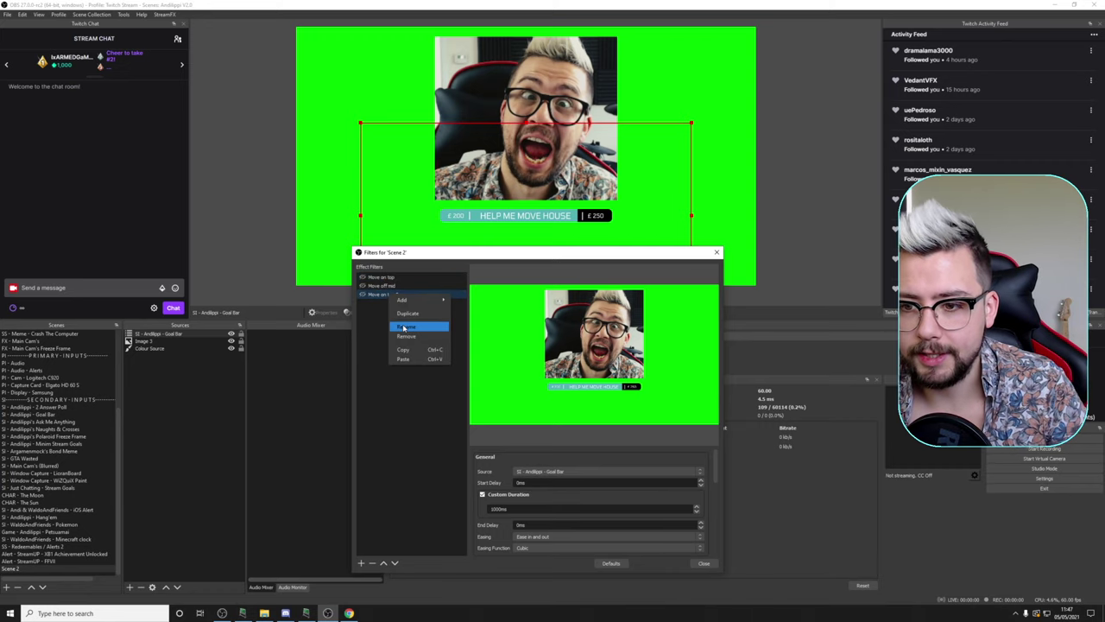
{"action": "left_click", "coordinate": [404, 328]}
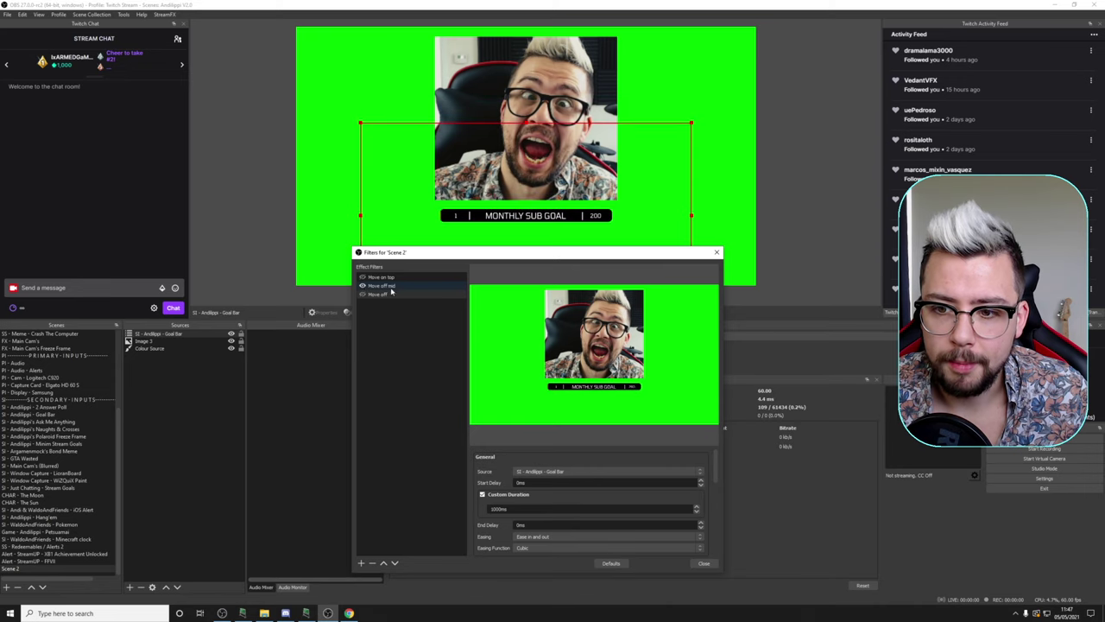
Make a copy of the "Move off mid" filter and rename it "Move on mid"
{"action": "right_click", "coordinate": [397, 286]}
{"action": "left_click", "coordinate": [389, 315]}
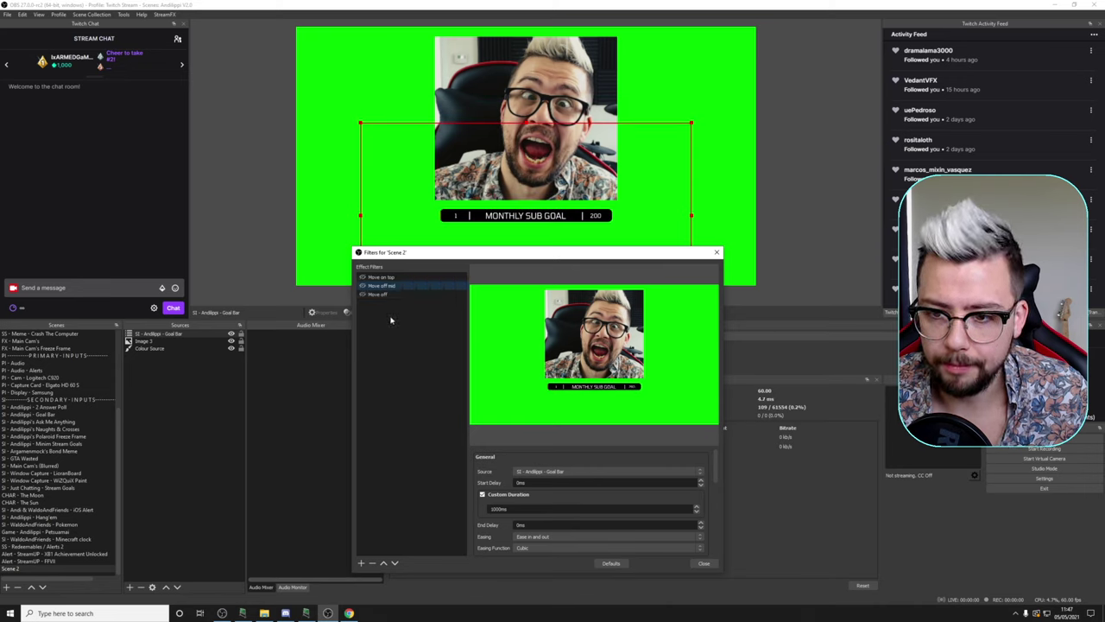
{"action": "key", "text": "ctrl+v"}
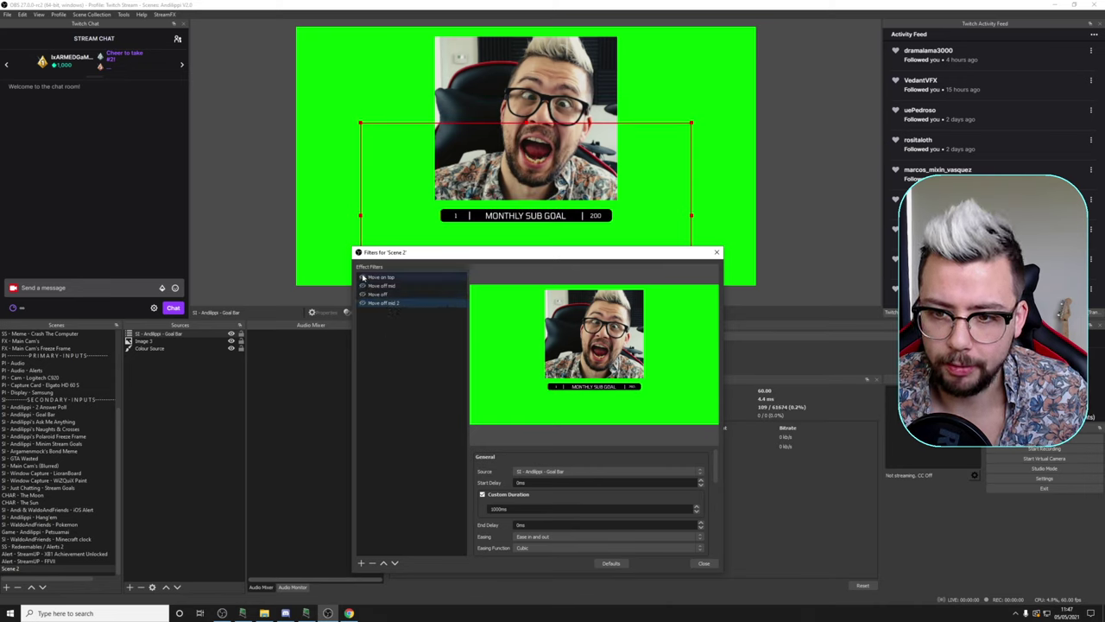
{"action": "right_click", "coordinate": [376, 308]}
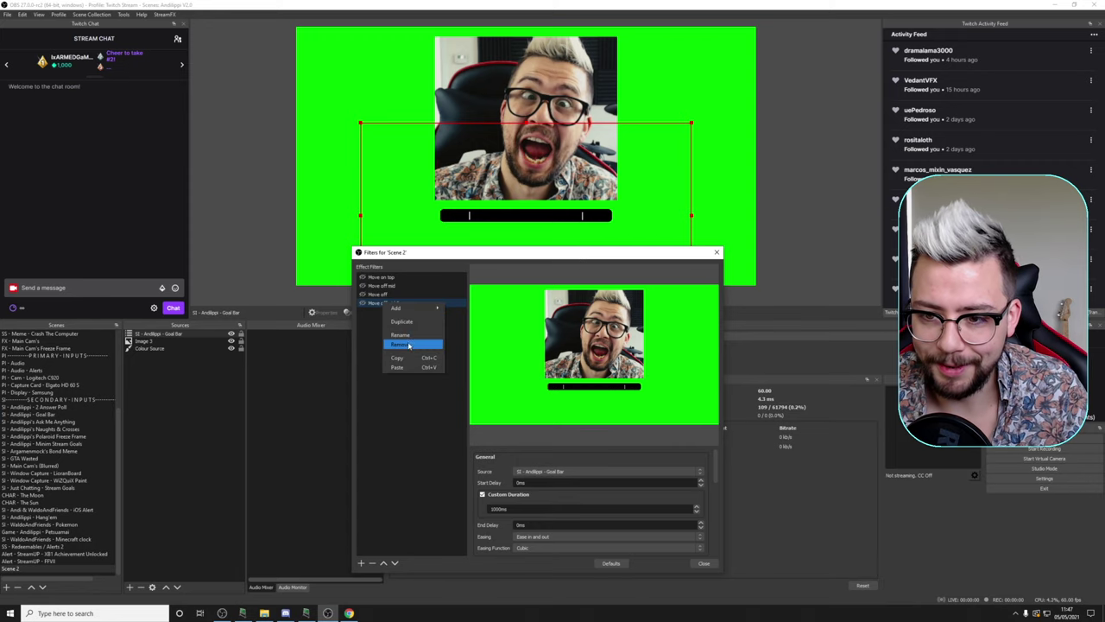
{"action": "left_click", "coordinate": [389, 305]}
{"action": "right_click", "coordinate": [389, 305]}
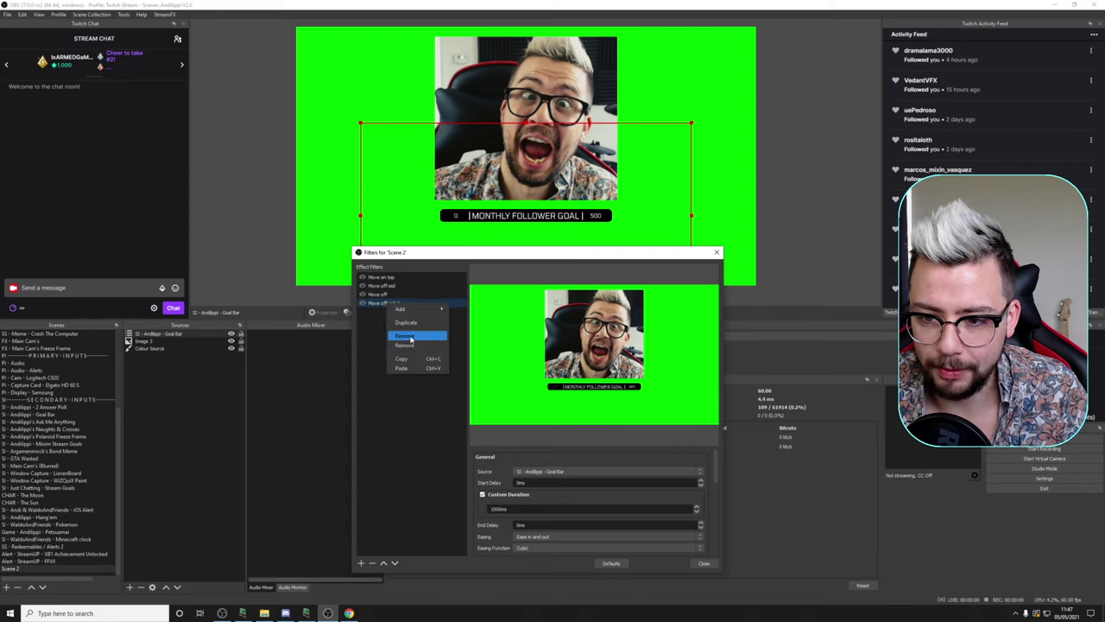
{"action": "left_click", "coordinate": [413, 339]}
{"action": "type", "text": "Move on mid"}
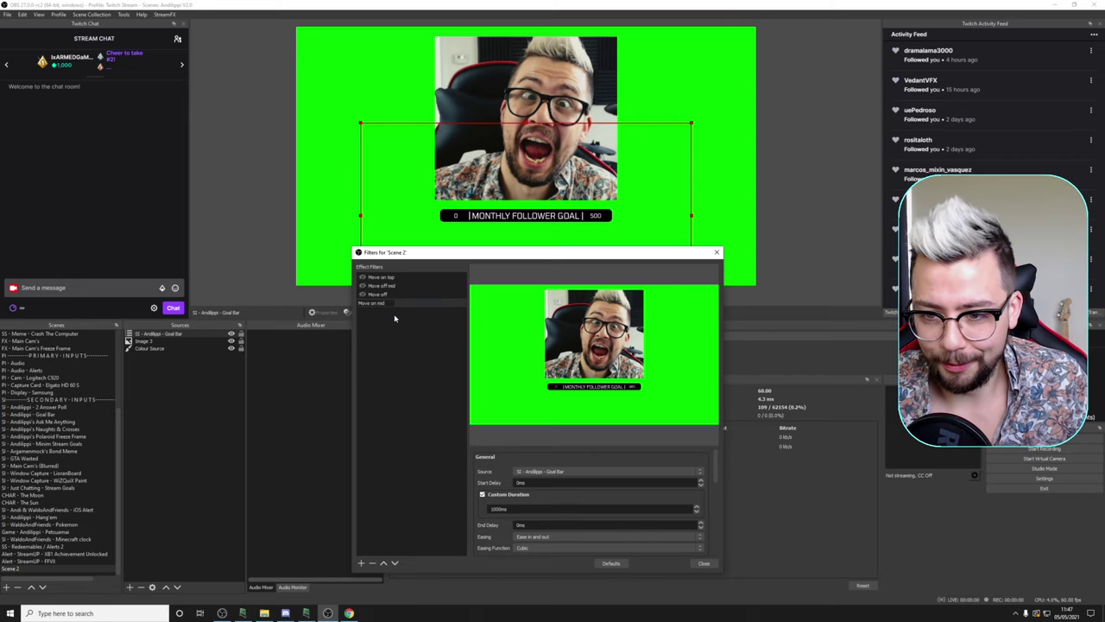
{"action": "key", "text": "Return"}
Run the "Move on top" and "Move off" filters to preview how the goal bar moves in the scene
{"action": "left_click", "coordinate": [393, 276]}
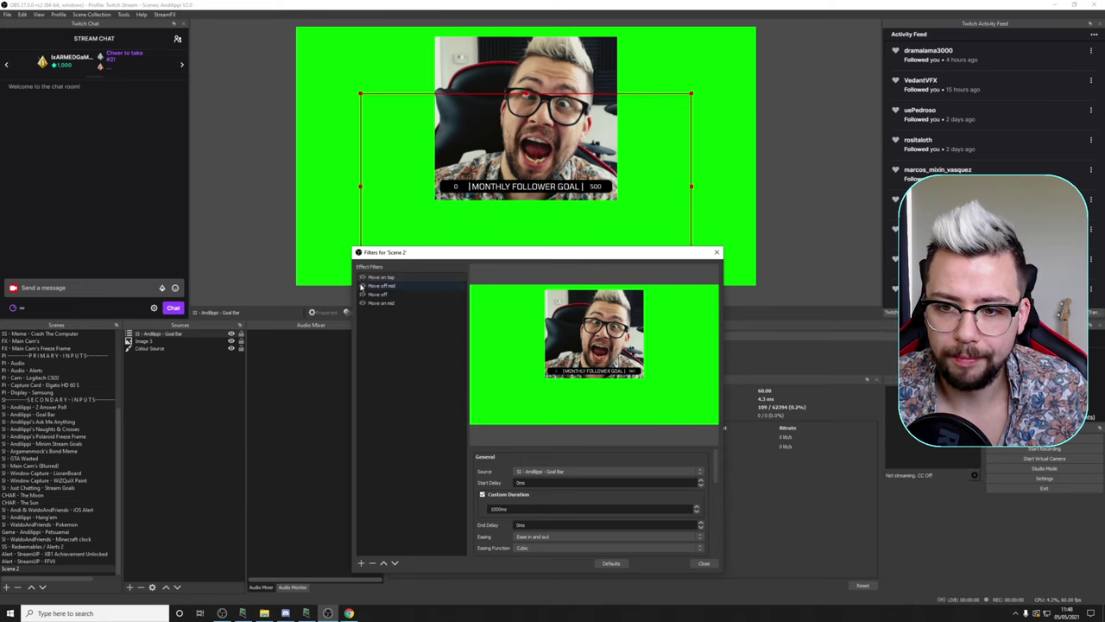
{"action": "left_click", "coordinate": [363, 295]}
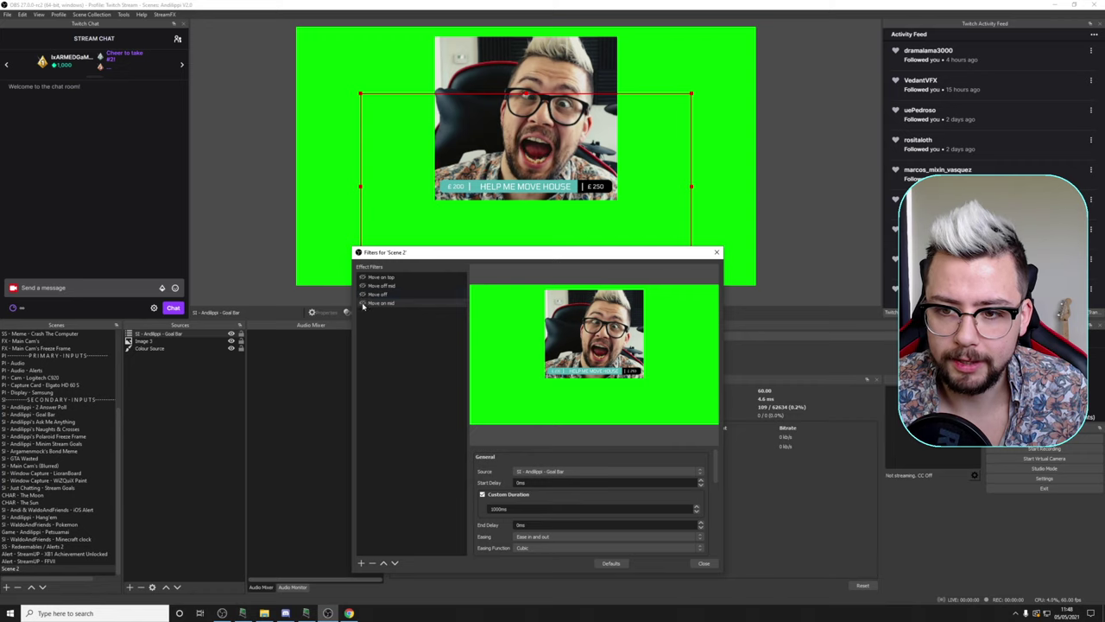
{"action": "left_click", "coordinate": [363, 278]}
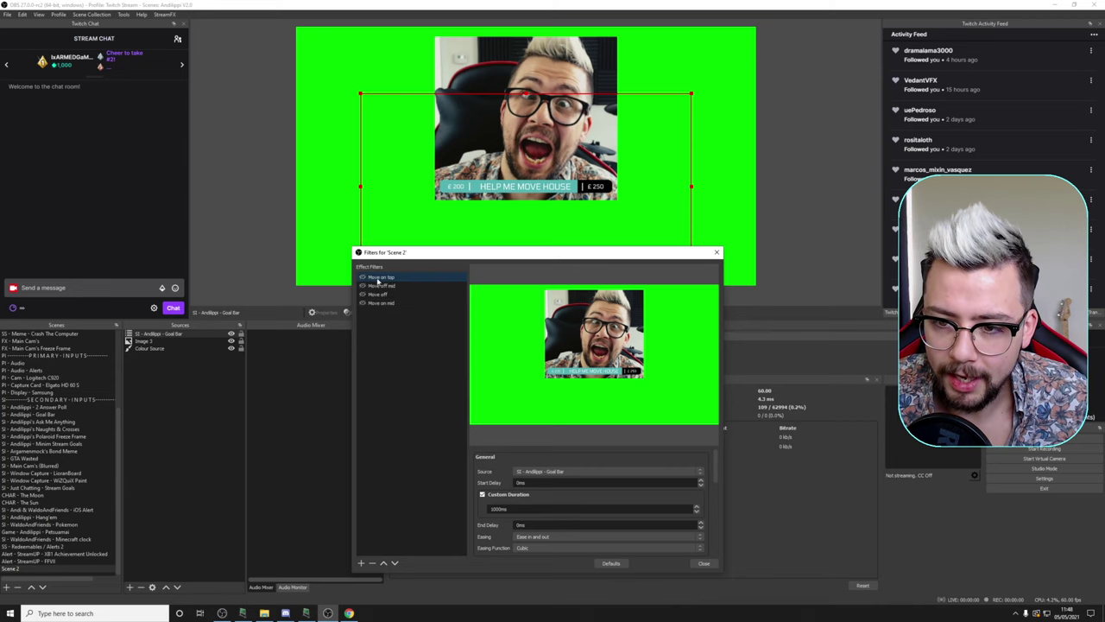
Set the Next Move action of the "Move on top" filter to "Move off mid"
{"action": "left_click_drag", "start_coordinate": [422, 254], "coordinate": [395, 206]}
{"action": "scroll", "coordinate": [488, 433], "scroll_direction": "down", "scroll_amount": 5}
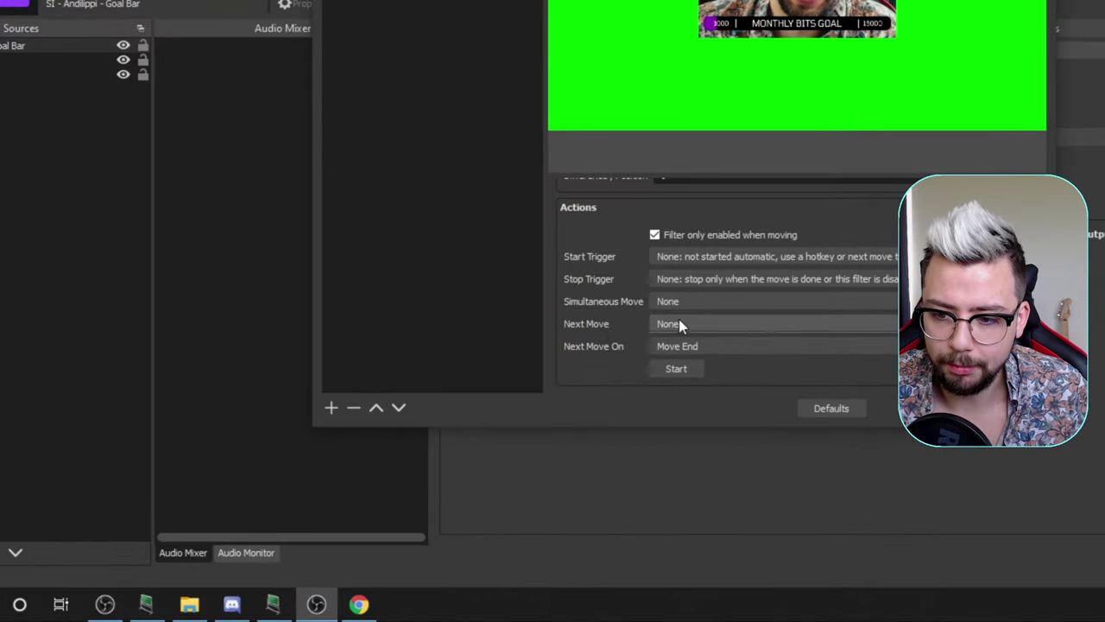
{"action": "left_click", "coordinate": [508, 469]}
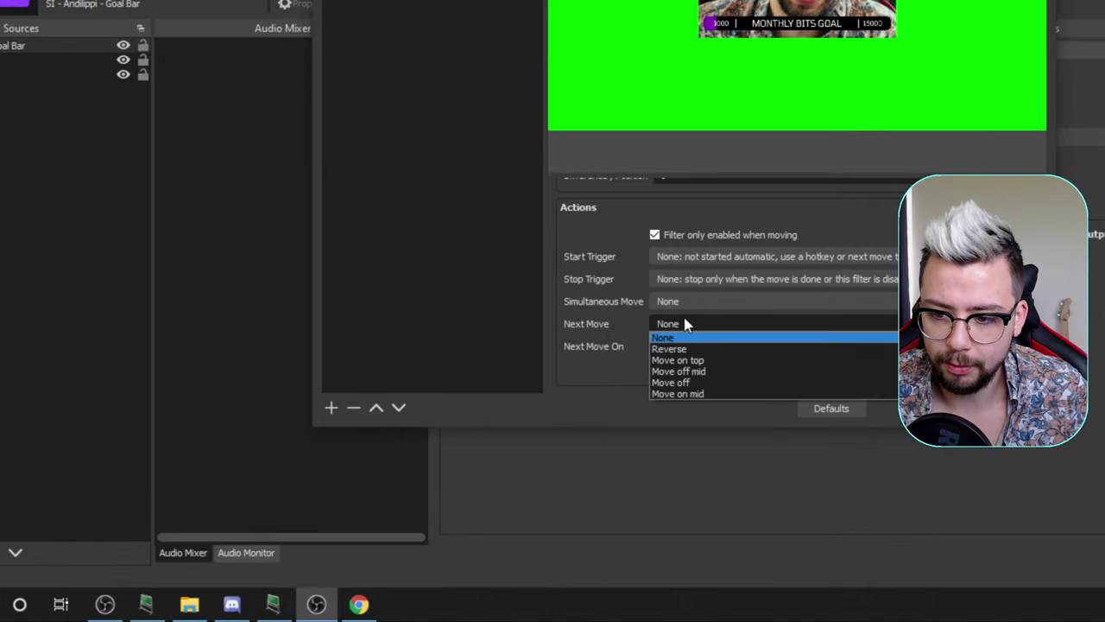
{"action": "left_click", "coordinate": [688, 371]}
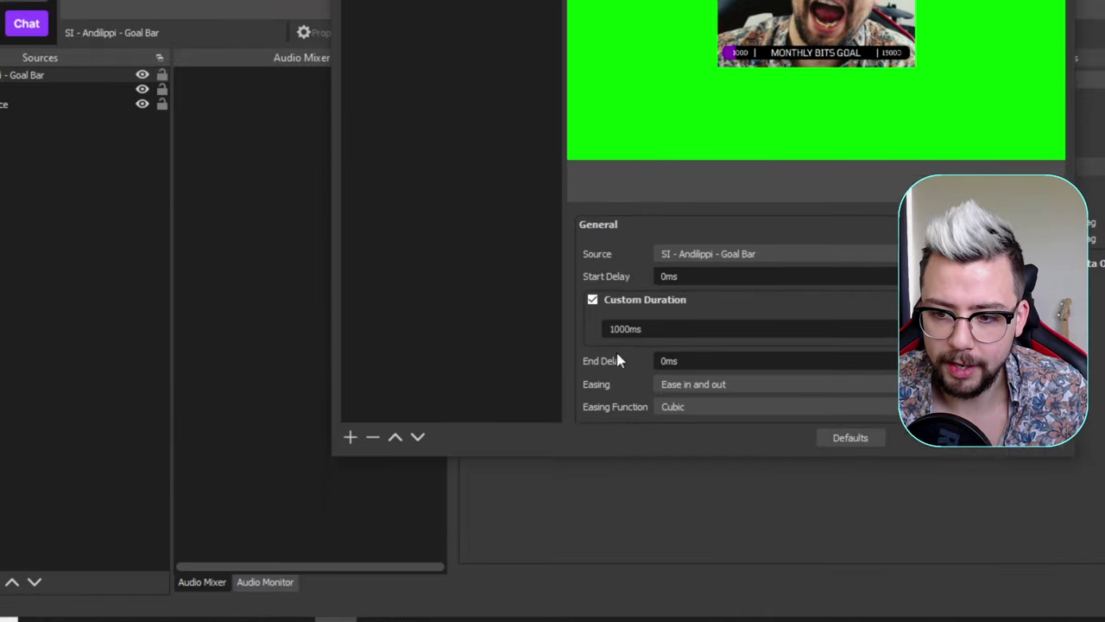
Set the Next Move action of the "Move off mid" filter to "Move off"
{"action": "scroll", "coordinate": [618, 354], "scroll_direction": "down", "scroll_amount": 5}
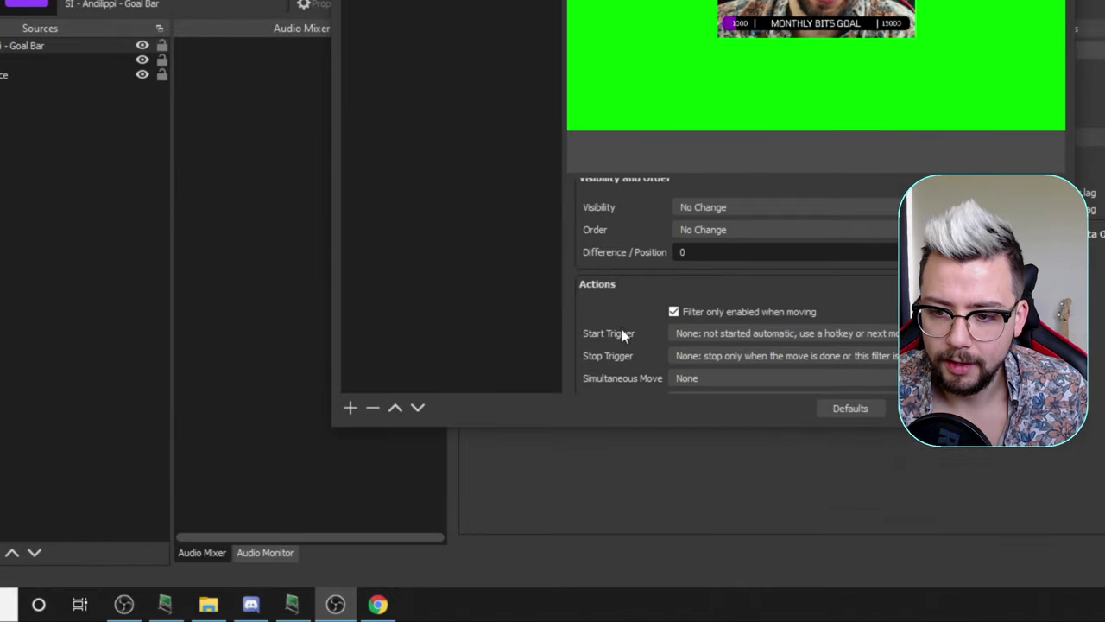
{"action": "left_click", "coordinate": [688, 323]}
{"action": "left_click", "coordinate": [701, 381]}
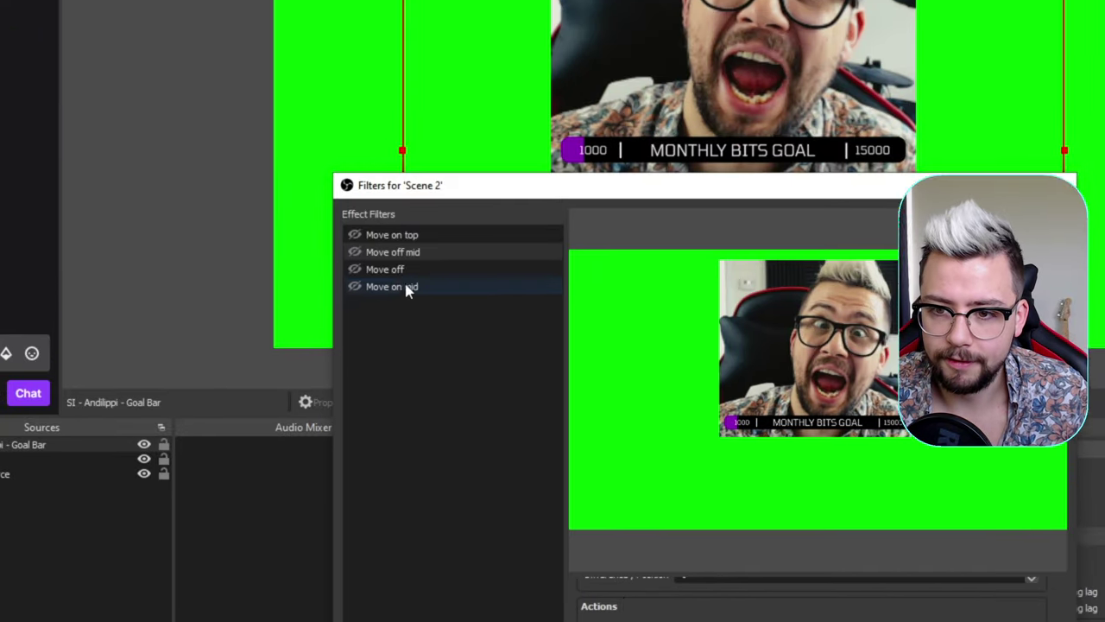
Set the Next Move action of the "Move off" filter to "Move on mid"
{"action": "left_click", "coordinate": [402, 270]}
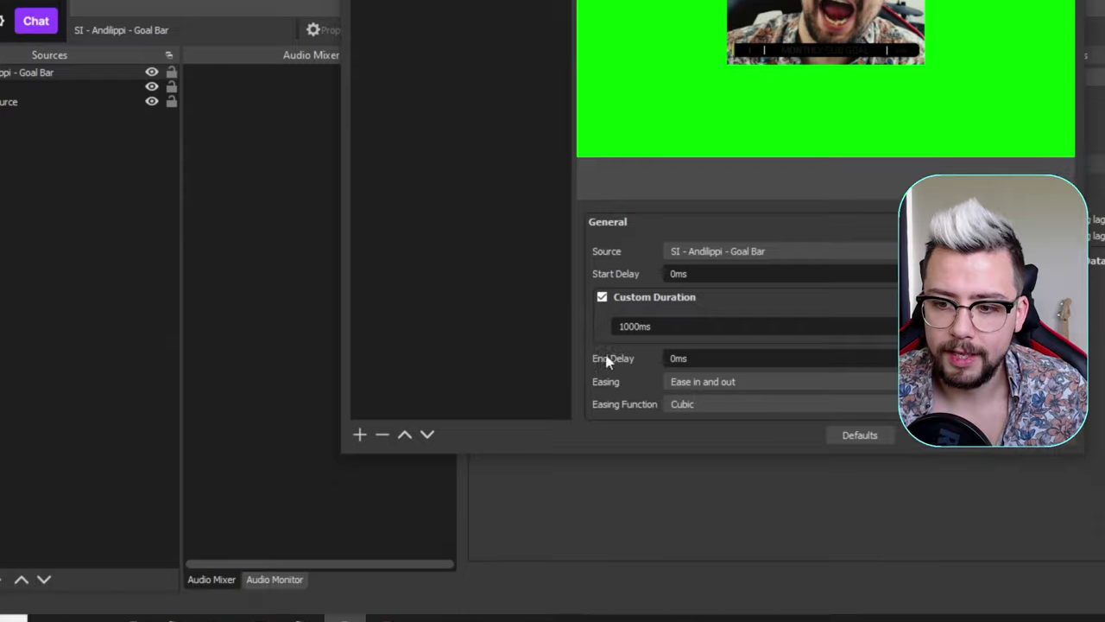
{"action": "scroll", "coordinate": [622, 371], "scroll_direction": "down", "scroll_amount": 5}
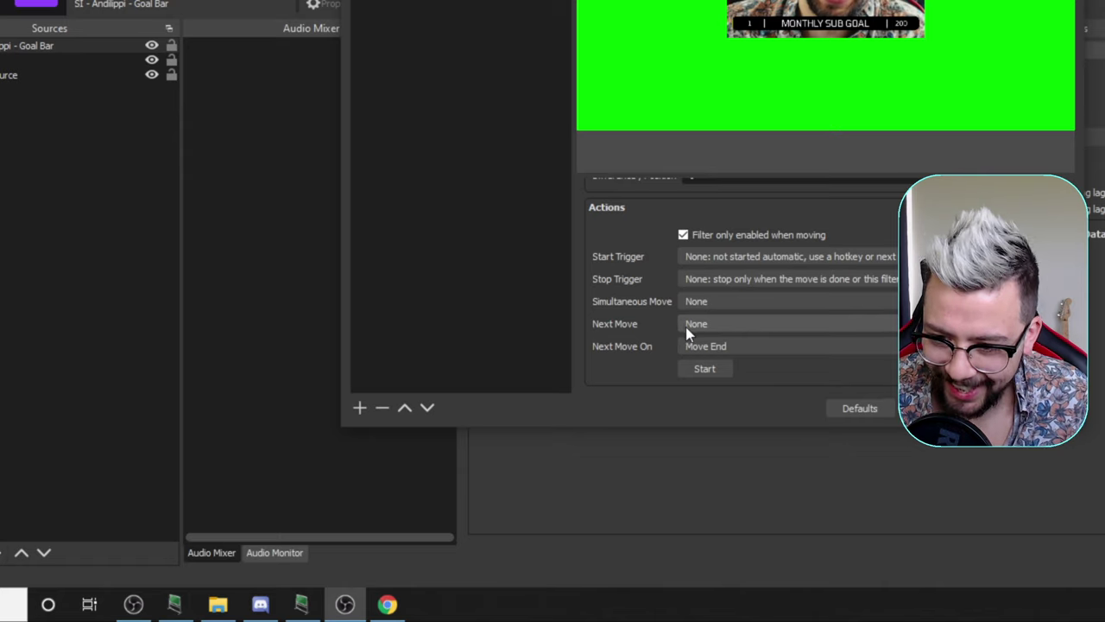
{"action": "left_click", "coordinate": [689, 327]}
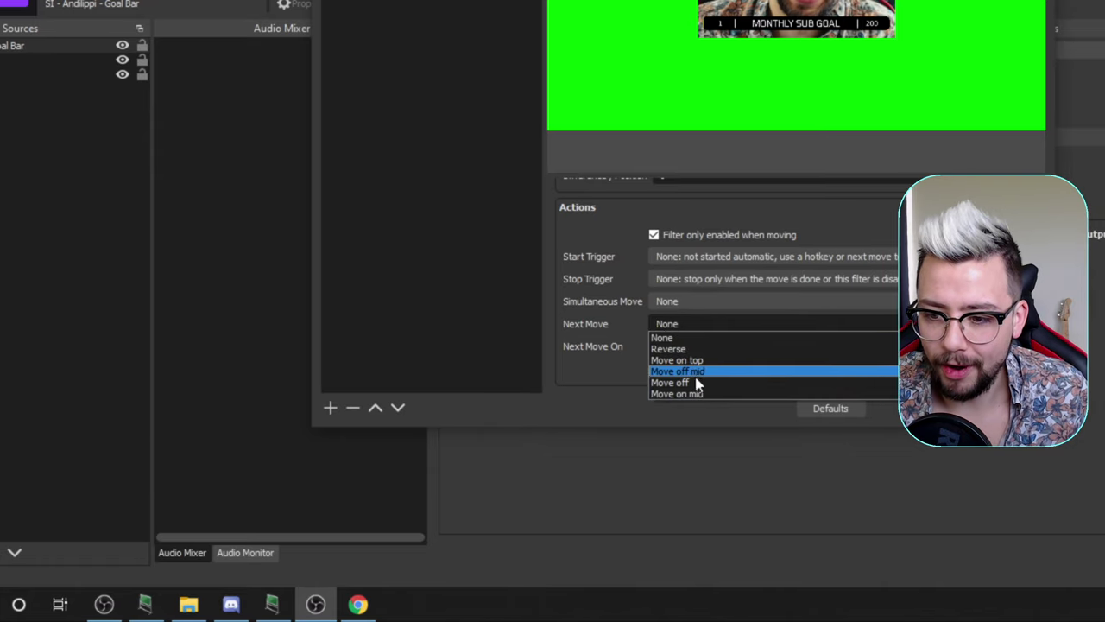
{"action": "left_click", "coordinate": [696, 395]}
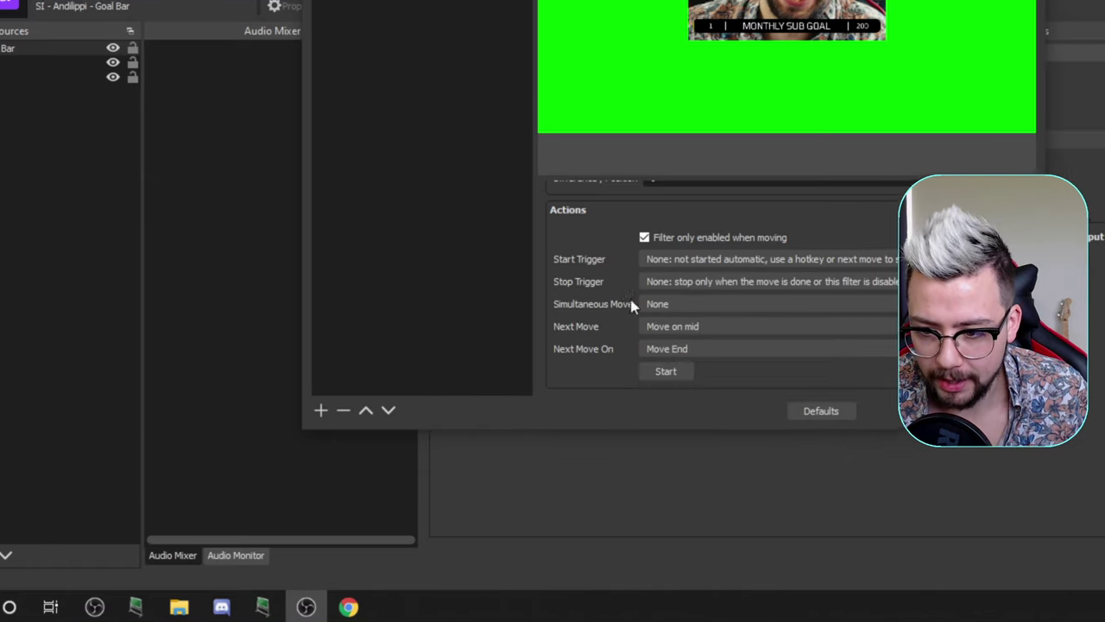
Set the Next Move action of the "Move on mid" filter to "Move on top" and uncover the scene preview to watch the loop
{"action": "left_click", "coordinate": [368, 0]}
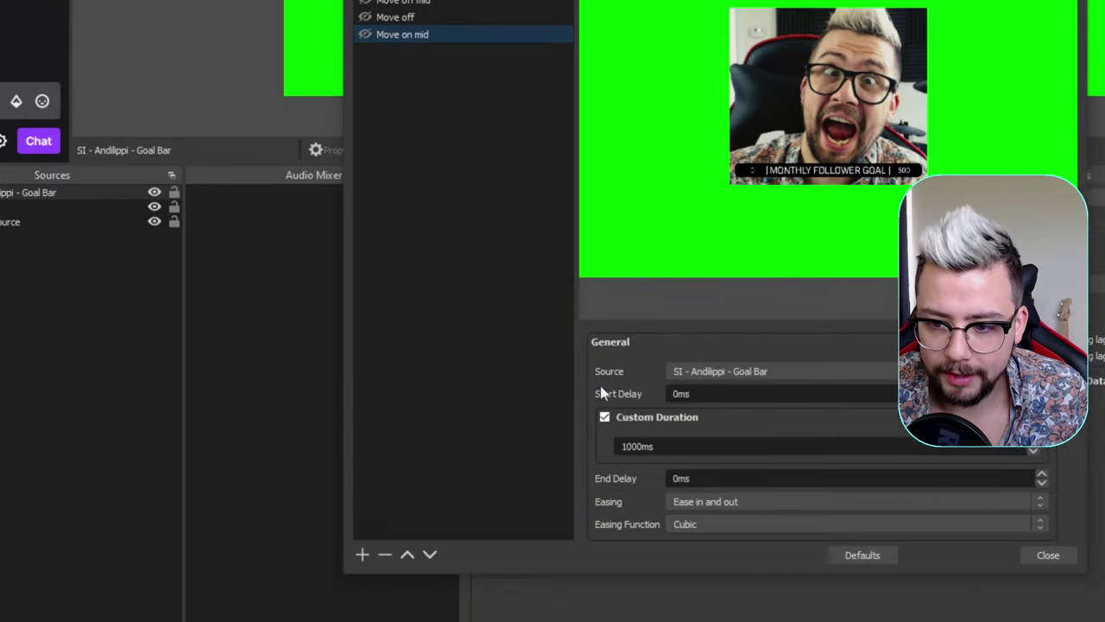
{"action": "scroll", "coordinate": [634, 621], "scroll_direction": "down", "scroll_amount": 10}
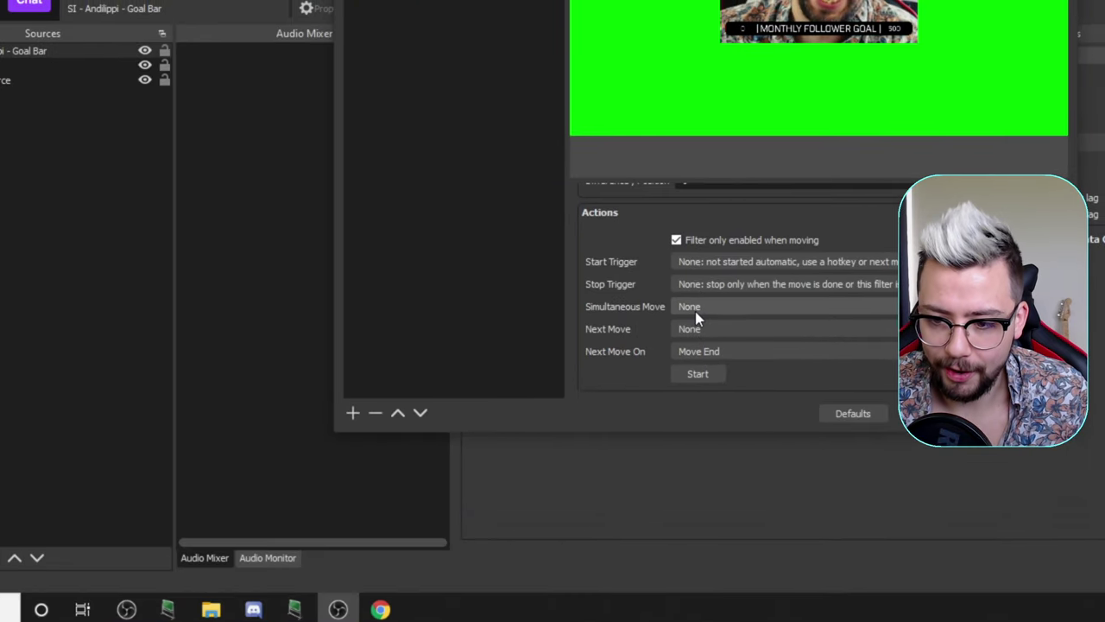
{"action": "left_click", "coordinate": [695, 322]}
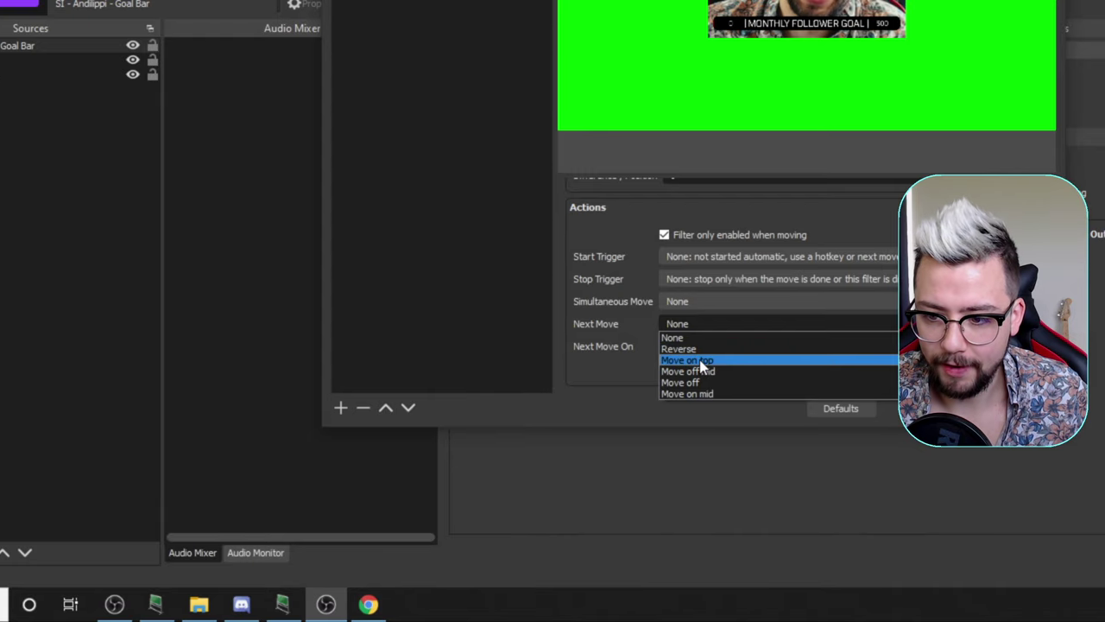
{"action": "left_click", "coordinate": [700, 359]}
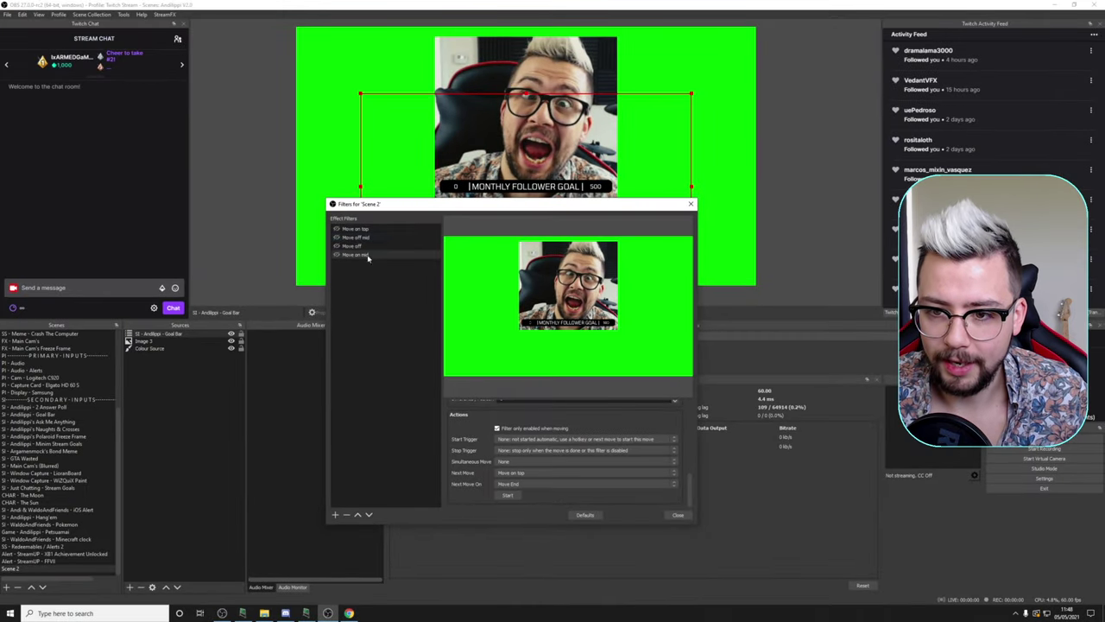
{"action": "left_click_drag", "start_coordinate": [420, 205], "coordinate": [424, 271]}
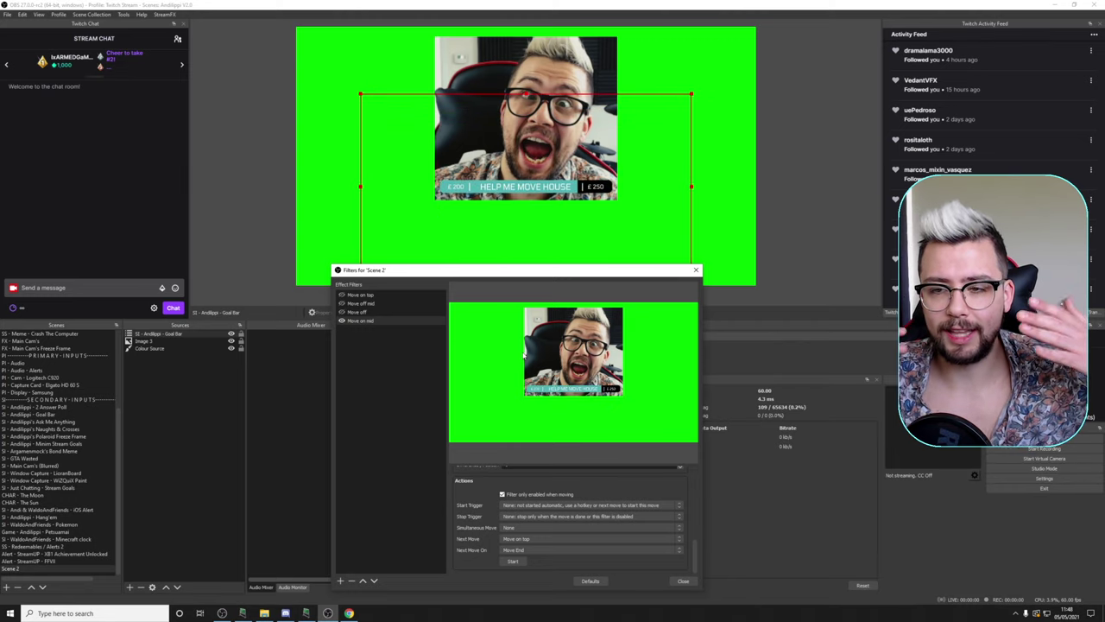
Set the "Move off mid" filter's order to End Relative with a difference/position of -1
{"action": "left_click", "coordinate": [364, 304]}
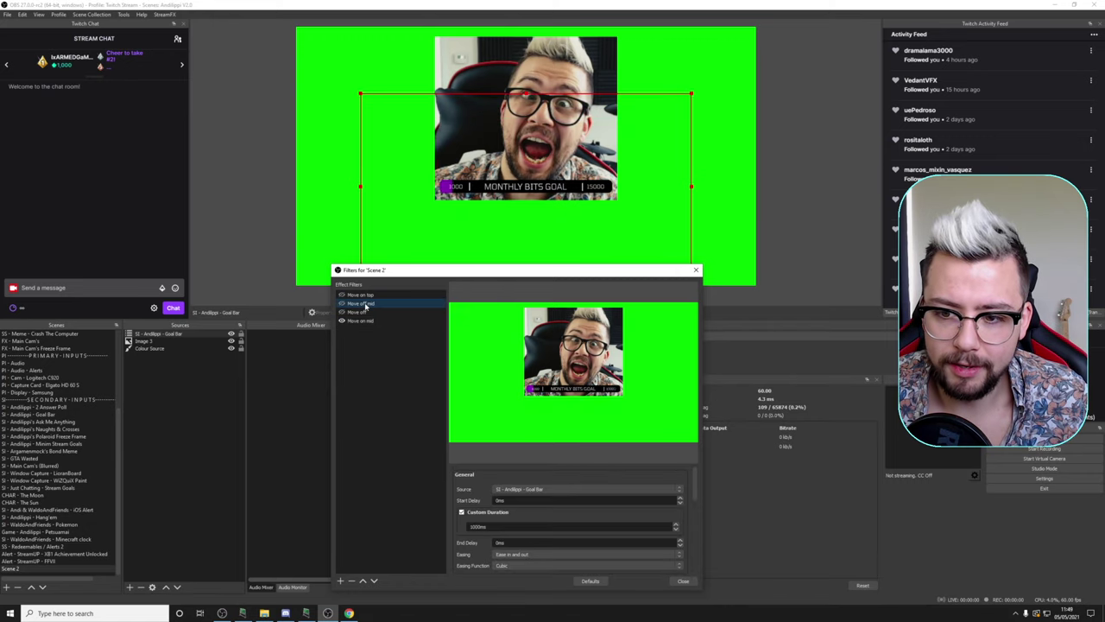
{"action": "scroll", "coordinate": [474, 491], "scroll_direction": "up", "scroll_amount": 2}
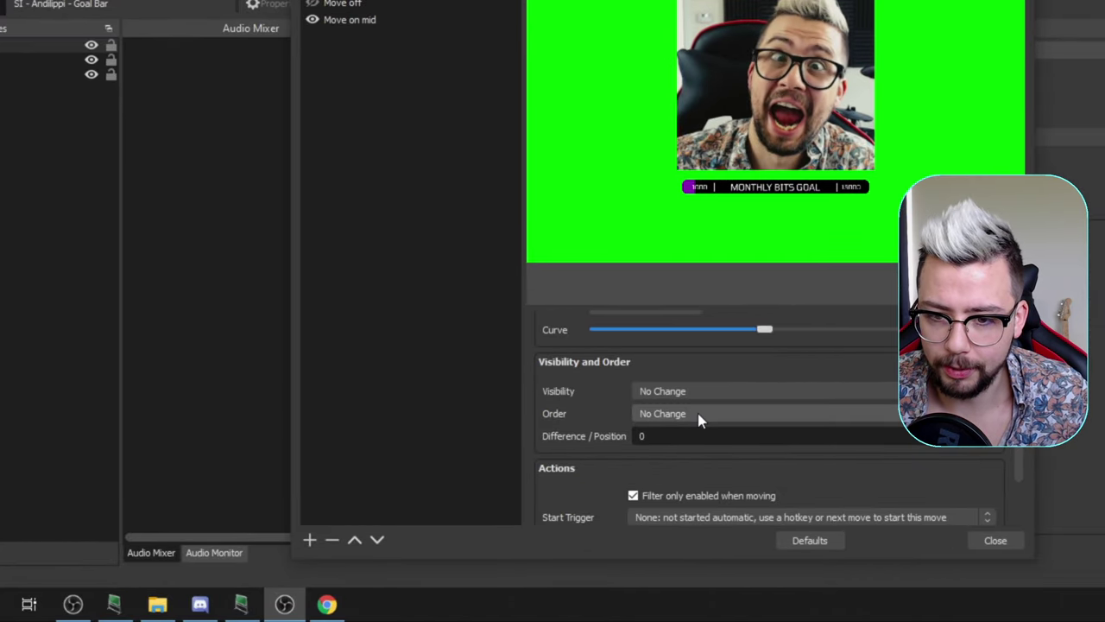
{"action": "left_click", "coordinate": [698, 414]}
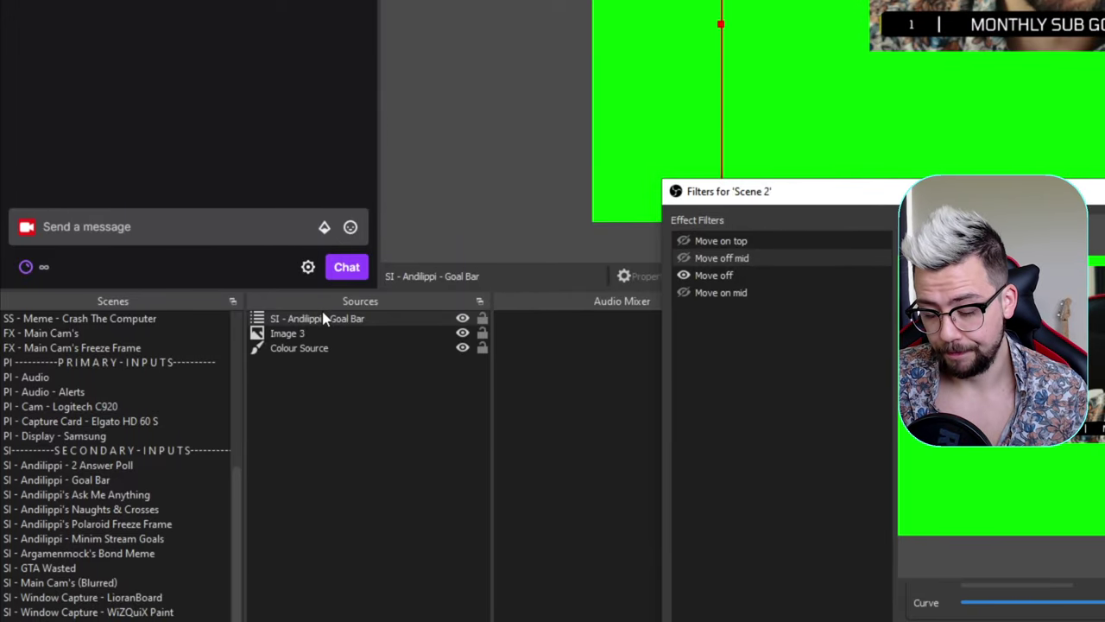
{"action": "left_click", "coordinate": [984, 535]}
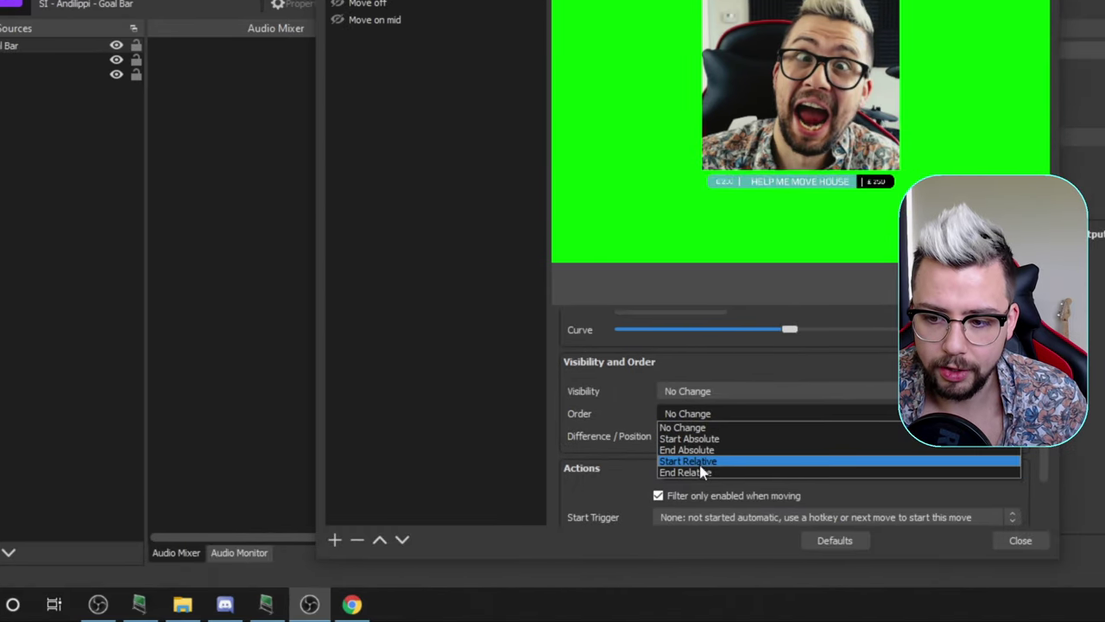
{"action": "left_click", "coordinate": [702, 472]}
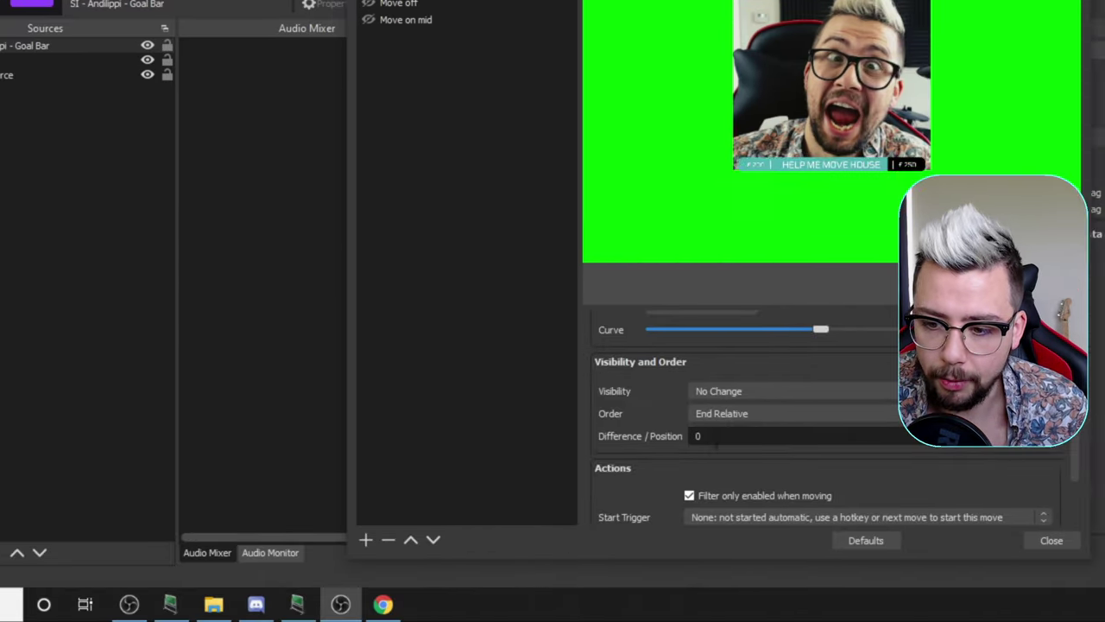
{"action": "double_click", "coordinate": [687, 435]}
{"action": "type", "text": "-1"}
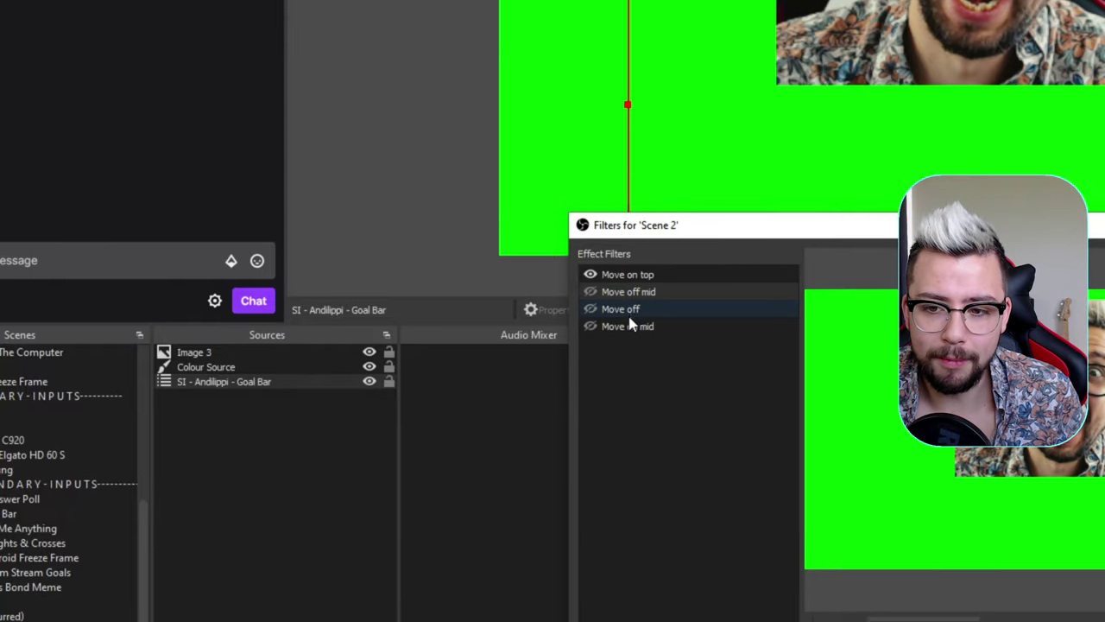
Set the "Move on mid" filter's order to End Relative with a difference/position of 1
{"action": "left_click", "coordinate": [631, 344]}
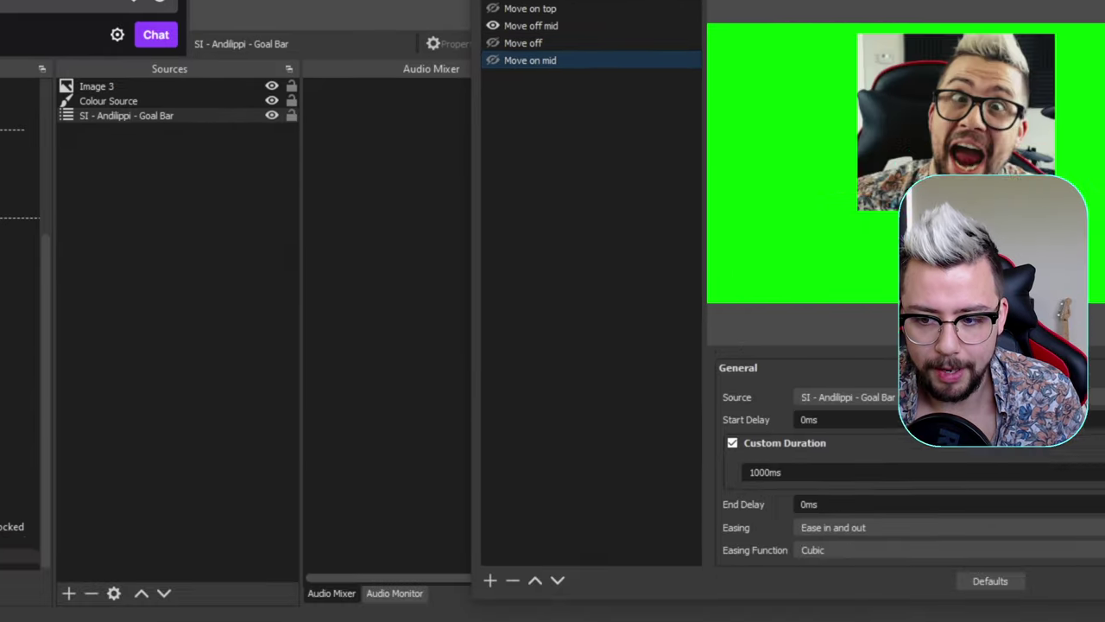
{"action": "scroll", "coordinate": [682, 406], "scroll_direction": "down", "scroll_amount": 10}
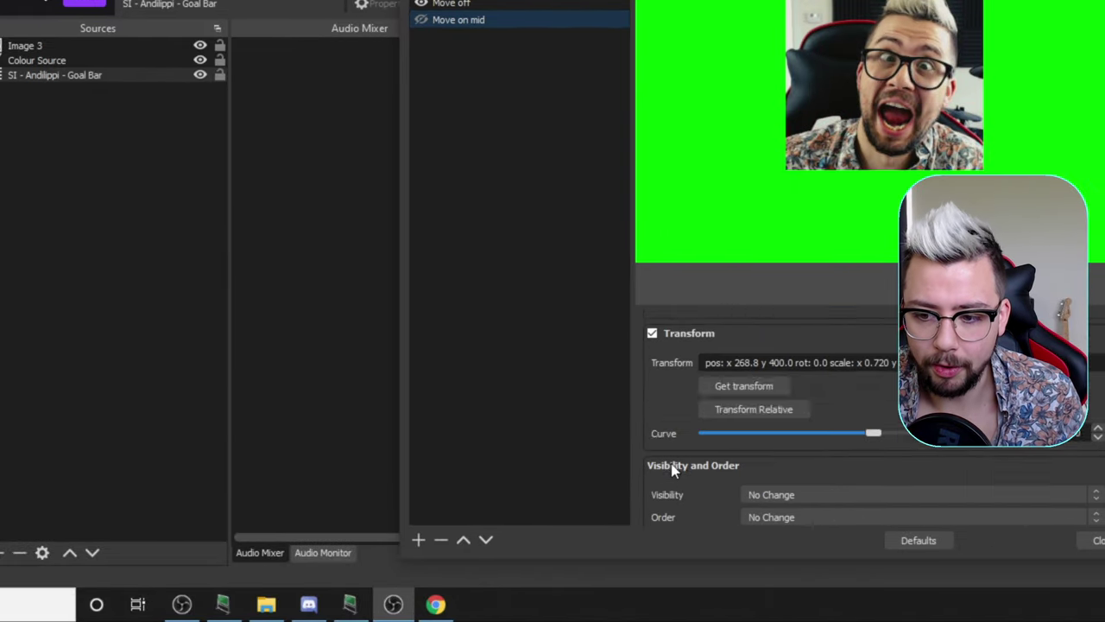
{"action": "left_click", "coordinate": [681, 436]}
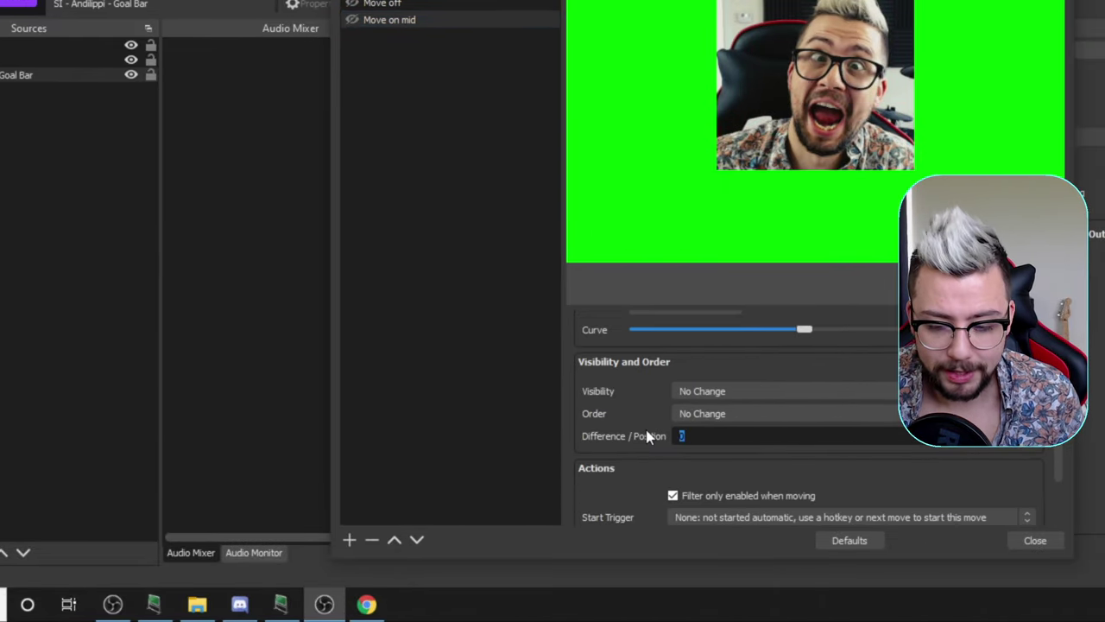
{"action": "left_click", "coordinate": [687, 419]}
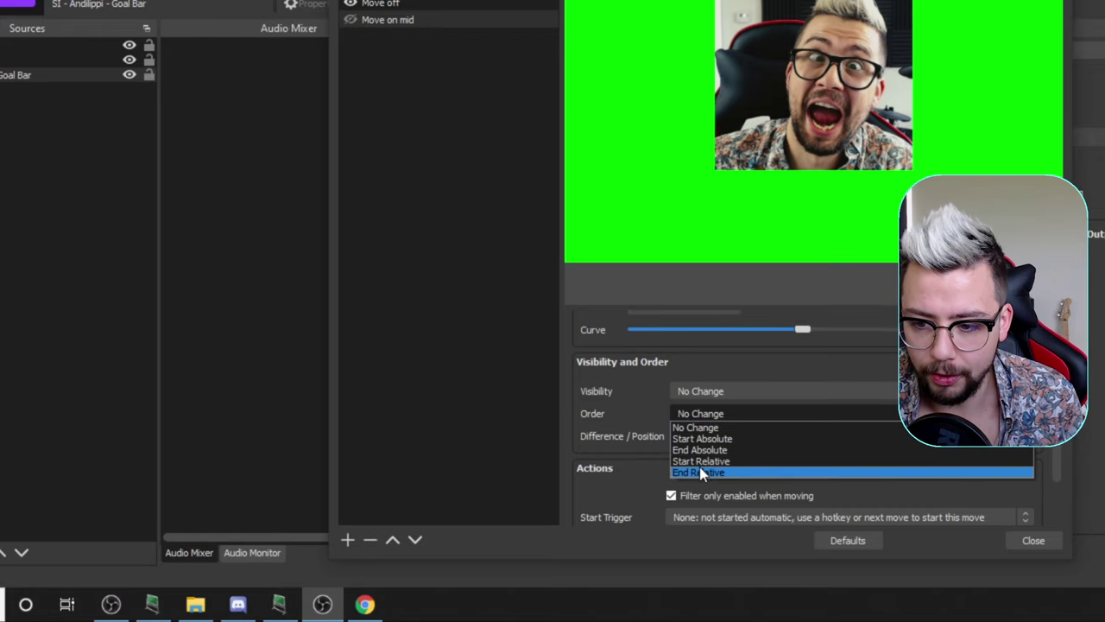
{"action": "left_click", "coordinate": [697, 468]}
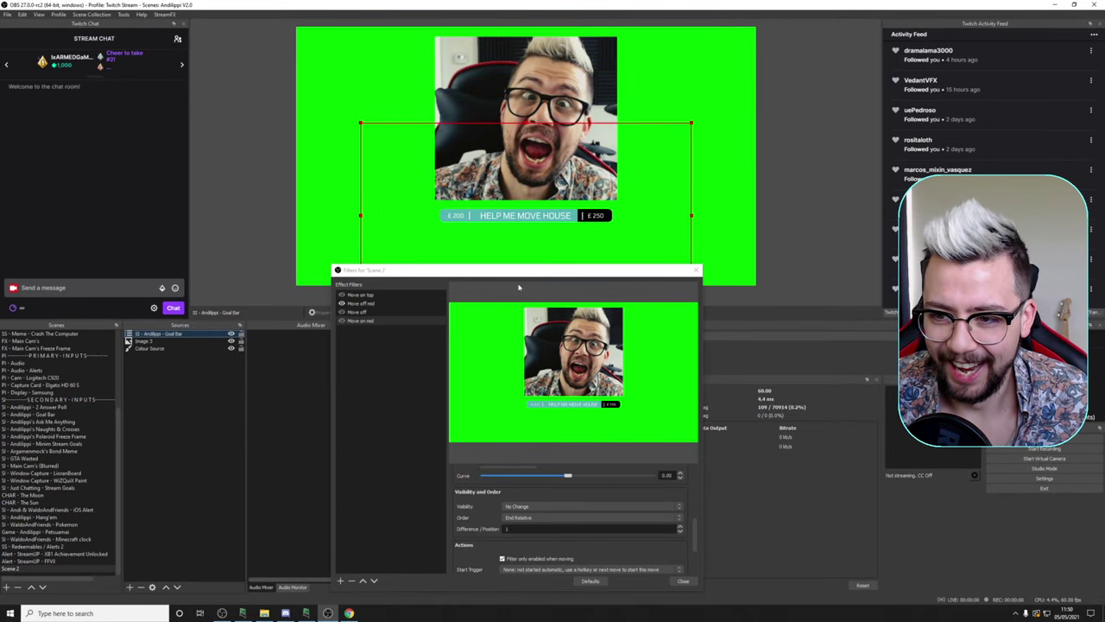
Watch the goal bar loop in the scene and examine the duration, easing and transform settings of the "Move on top" filter
{"action": "left_click_drag", "start_coordinate": [518, 270], "coordinate": [518, 342]}
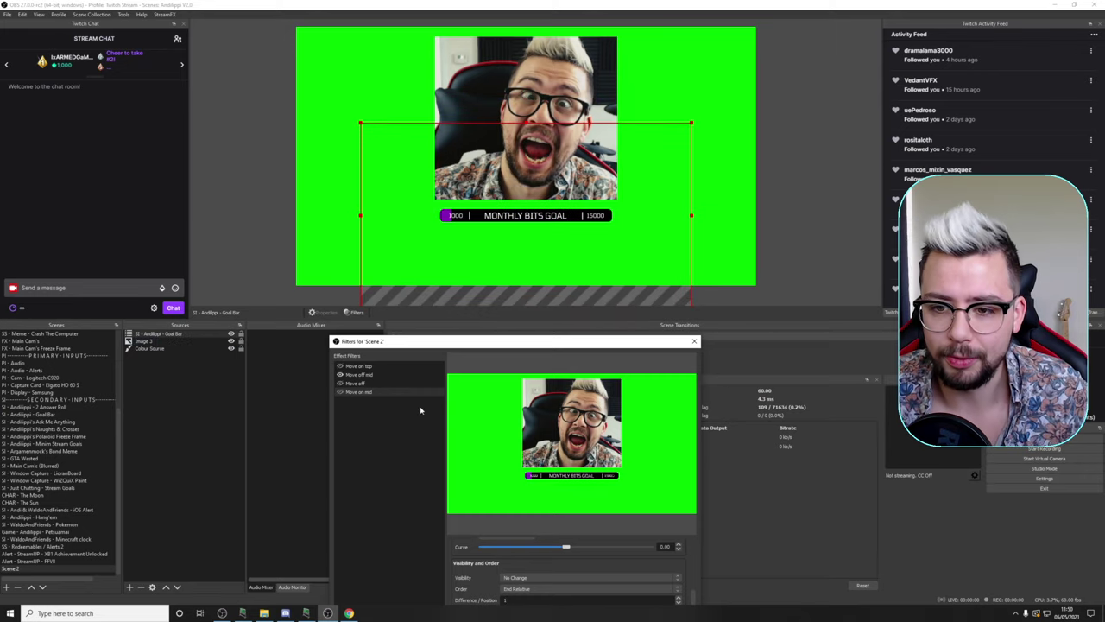
{"action": "left_click", "coordinate": [369, 367]}
{"action": "left_click_drag", "start_coordinate": [458, 343], "coordinate": [429, 228]}
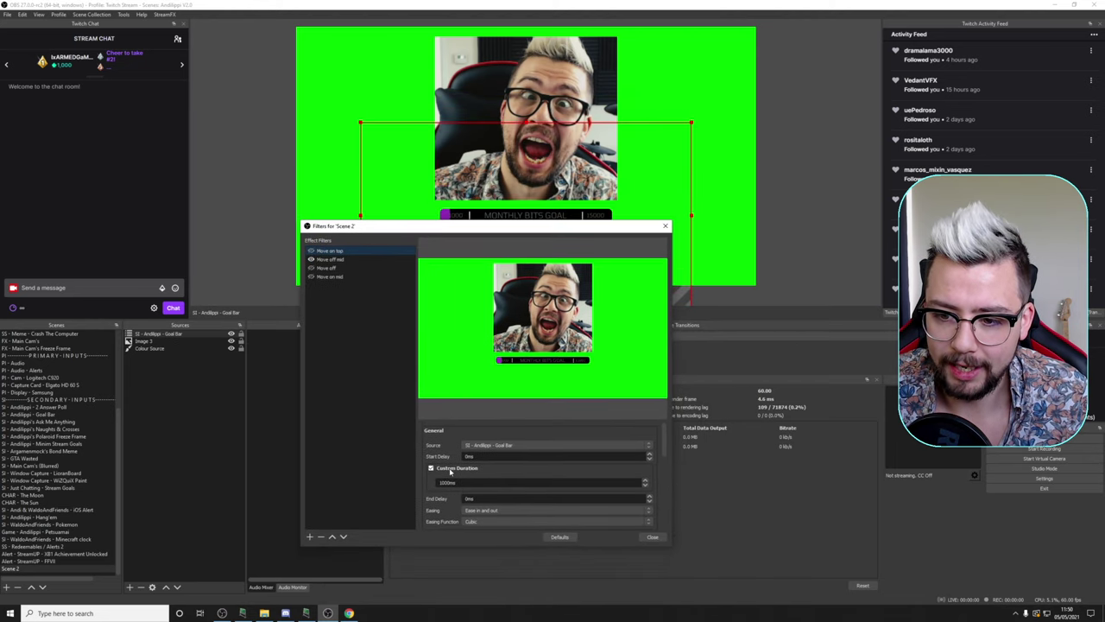
{"action": "scroll", "coordinate": [450, 471], "scroll_direction": "down", "scroll_amount": 2}
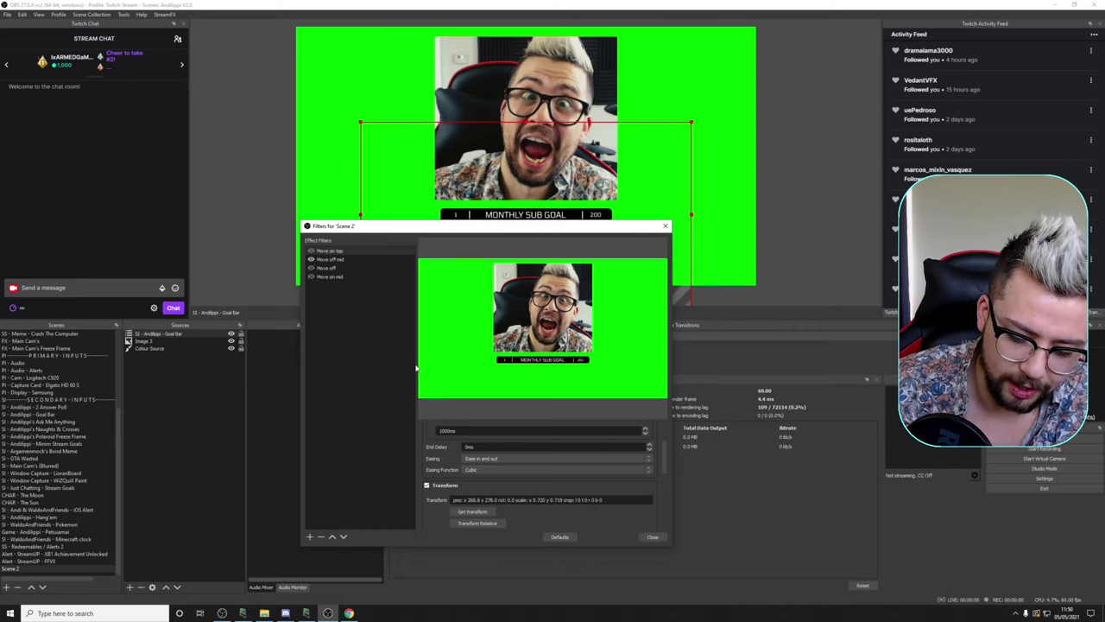
{"action": "left_click", "coordinate": [373, 374]}
{"action": "left_click_drag", "start_coordinate": [465, 230], "coordinate": [471, 356]}
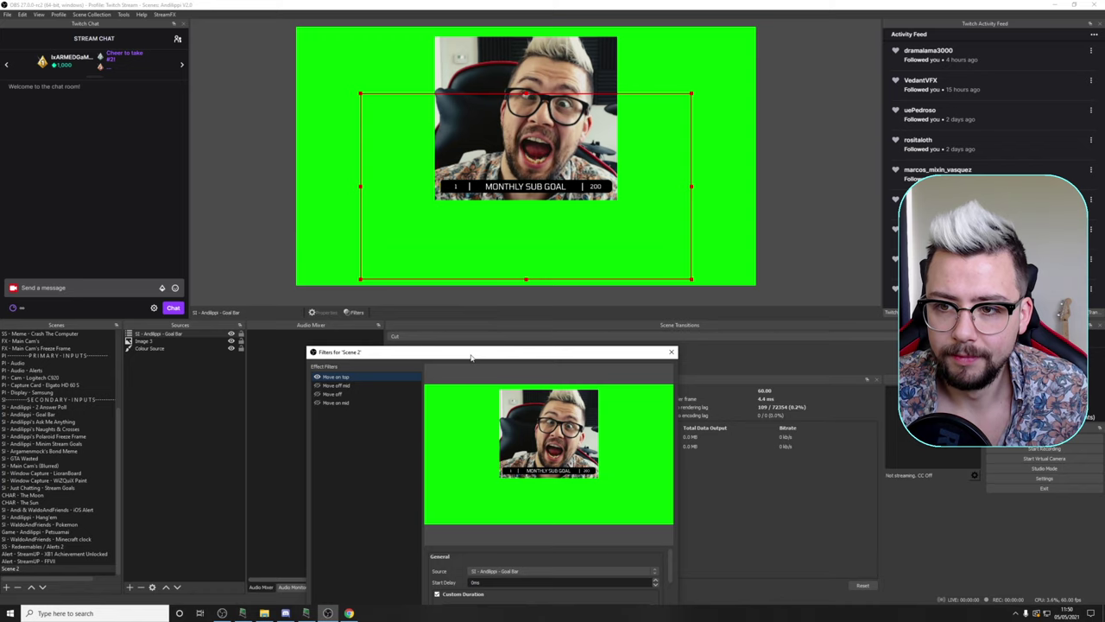
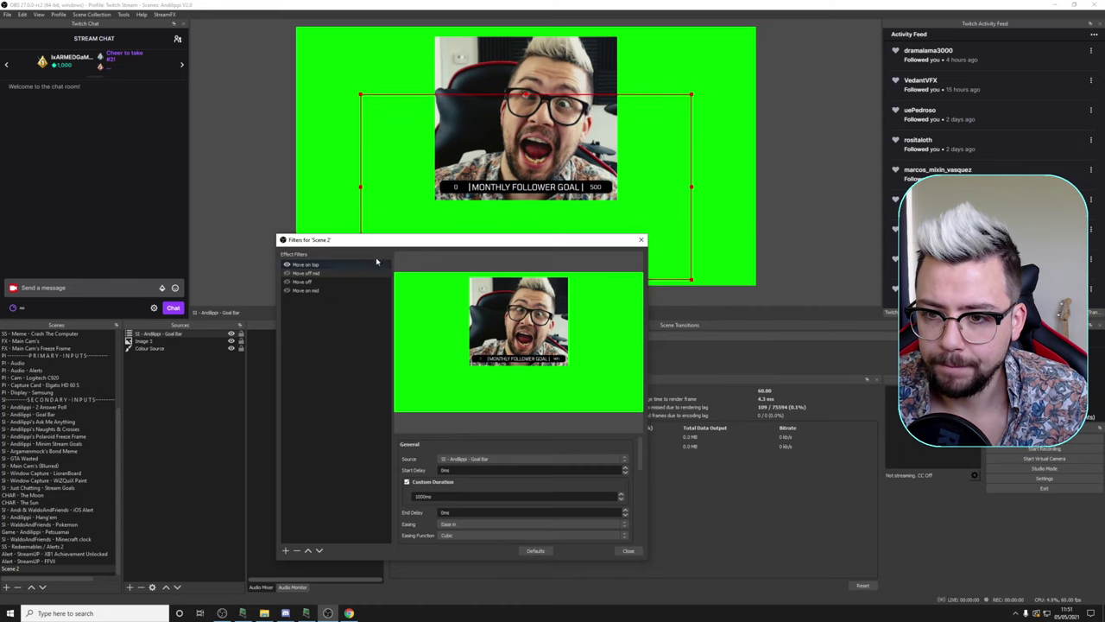
Set the easing of the "Move off" filter to Ease out and uncover the scene preview to check the motion
{"action": "left_click_drag", "start_coordinate": [363, 239], "coordinate": [383, 328]}
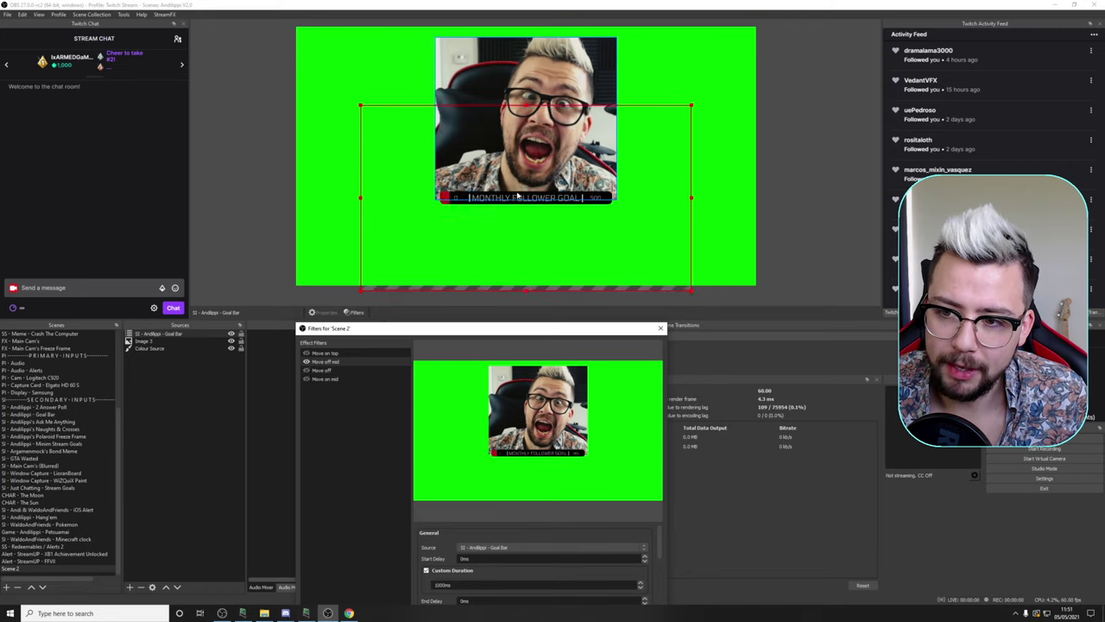
{"action": "left_click", "coordinate": [340, 371]}
{"action": "left_click_drag", "start_coordinate": [431, 331], "coordinate": [397, 232]}
{"action": "left_click", "coordinate": [436, 513]}
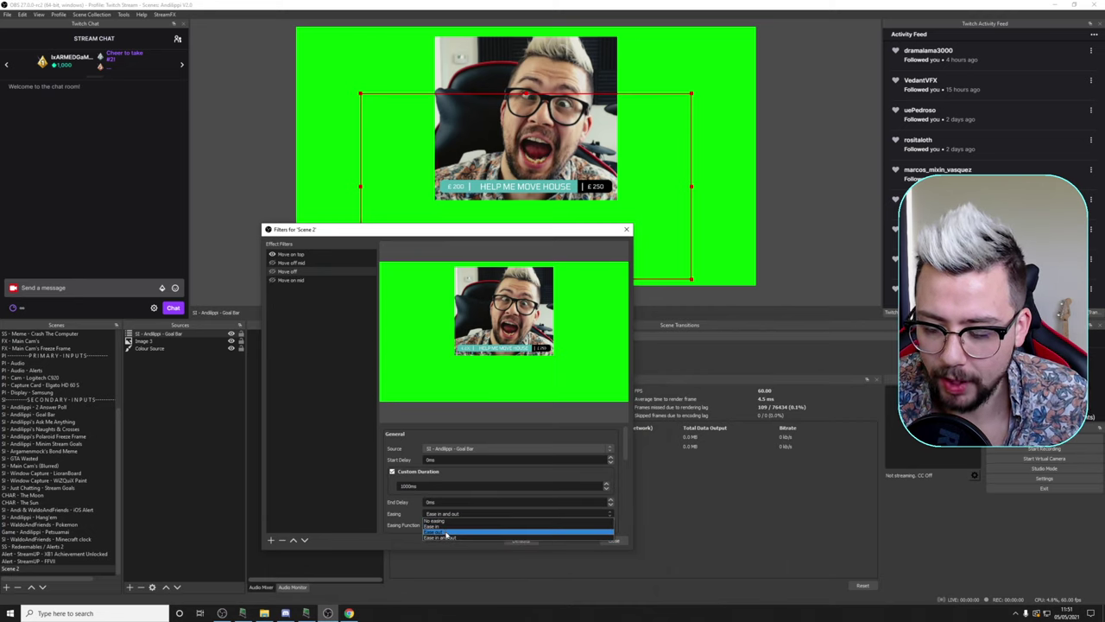
{"action": "left_click", "coordinate": [441, 532]}
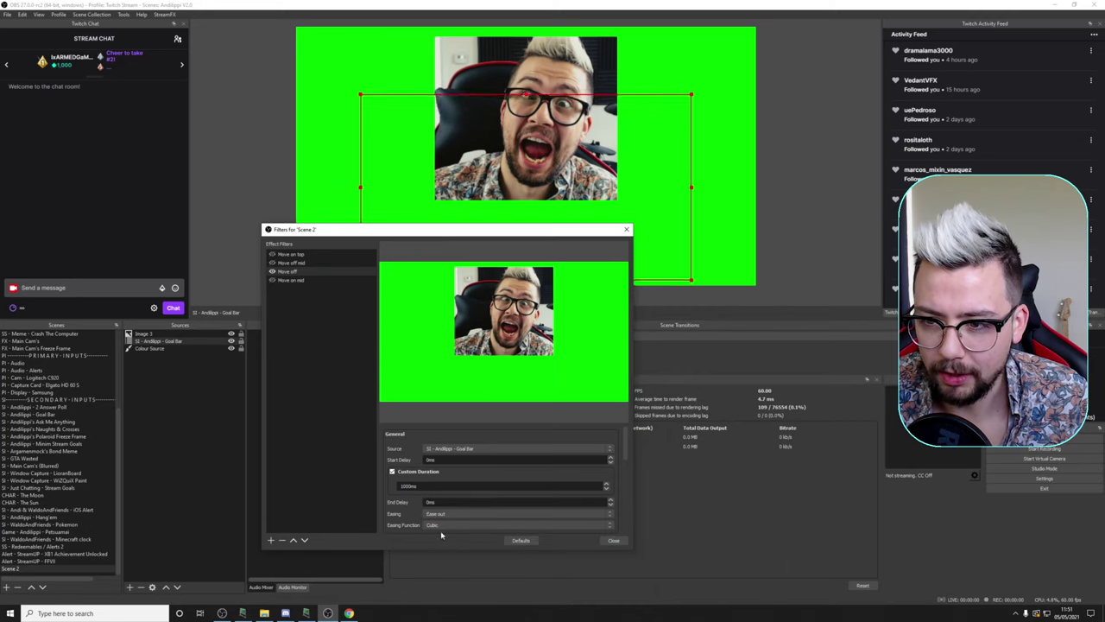
{"action": "left_click_drag", "start_coordinate": [432, 230], "coordinate": [466, 335]}
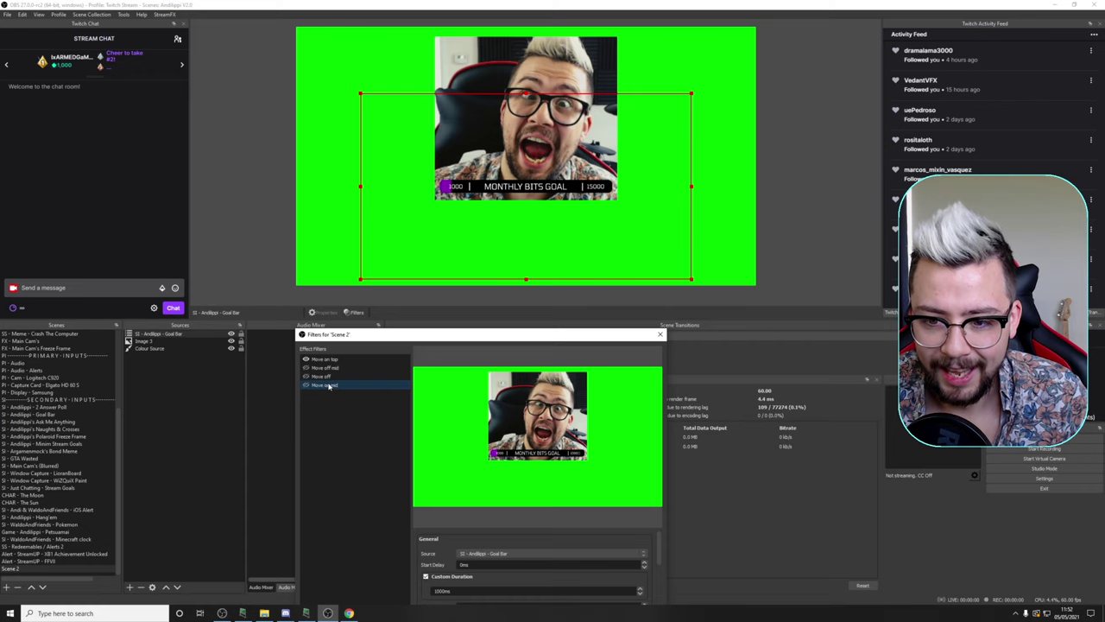
Set the easing of the "Move on mid" filter to Ease out and check the motion in the scene preview
{"action": "left_click_drag", "start_coordinate": [437, 336], "coordinate": [390, 234]}
{"action": "left_click", "coordinate": [431, 518]}
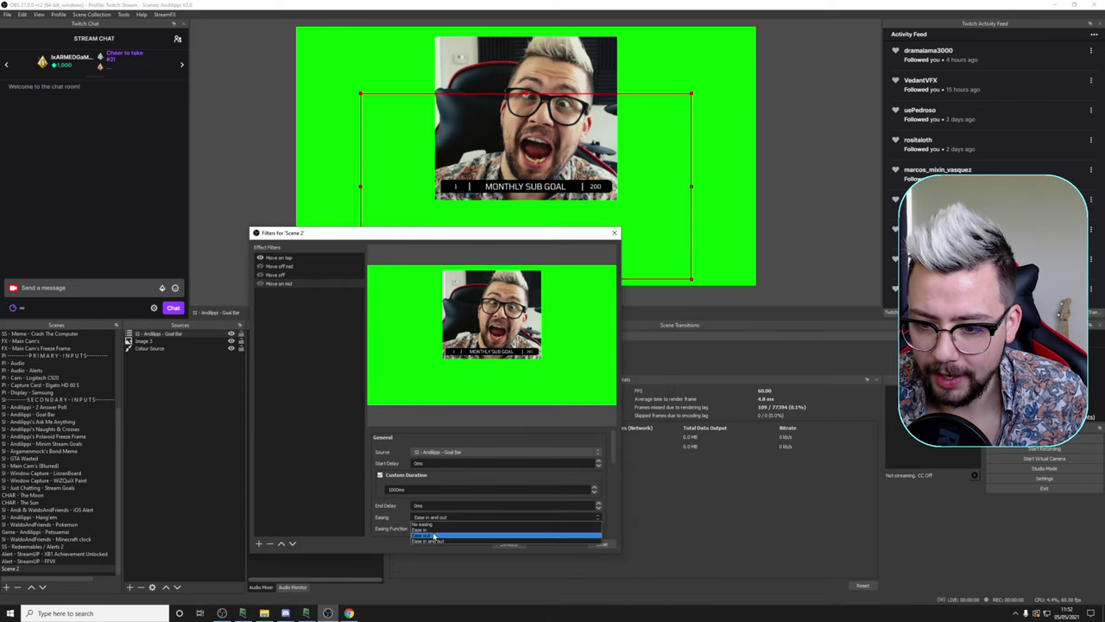
{"action": "left_click", "coordinate": [430, 536]}
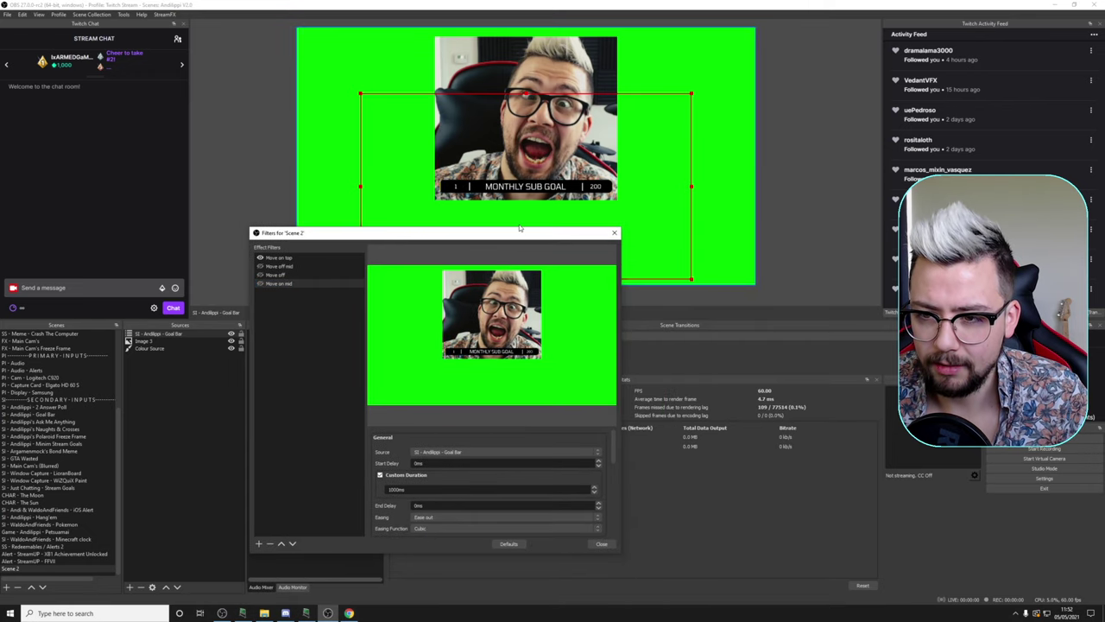
{"action": "left_click_drag", "start_coordinate": [482, 236], "coordinate": [494, 283]}
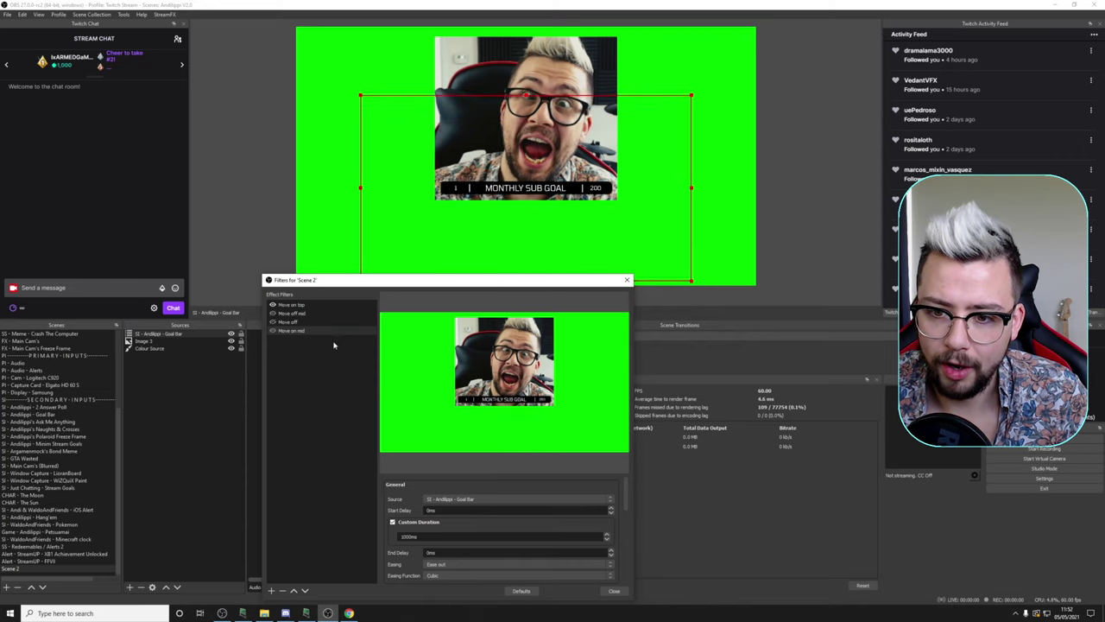
Change the easing of the "Move on mid" filter to Ease in and uncover the scene preview again
{"action": "left_click_drag", "start_coordinate": [494, 282], "coordinate": [475, 227]}
{"action": "left_click", "coordinate": [426, 507]}
{"action": "left_click", "coordinate": [427, 521]}
{"action": "left_click_drag", "start_coordinate": [426, 226], "coordinate": [450, 316]}
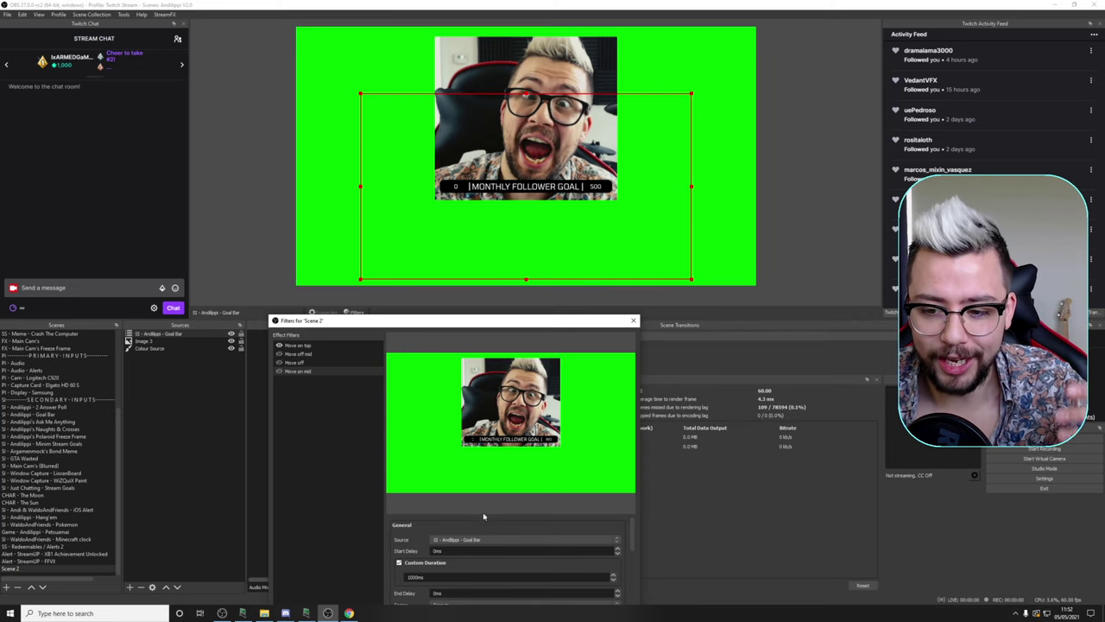
Set the end delay of the "Move off" filter to 3000 ms and uncover more of its settings
{"action": "scroll", "coordinate": [421, 550], "scroll_direction": "down", "scroll_amount": 2}
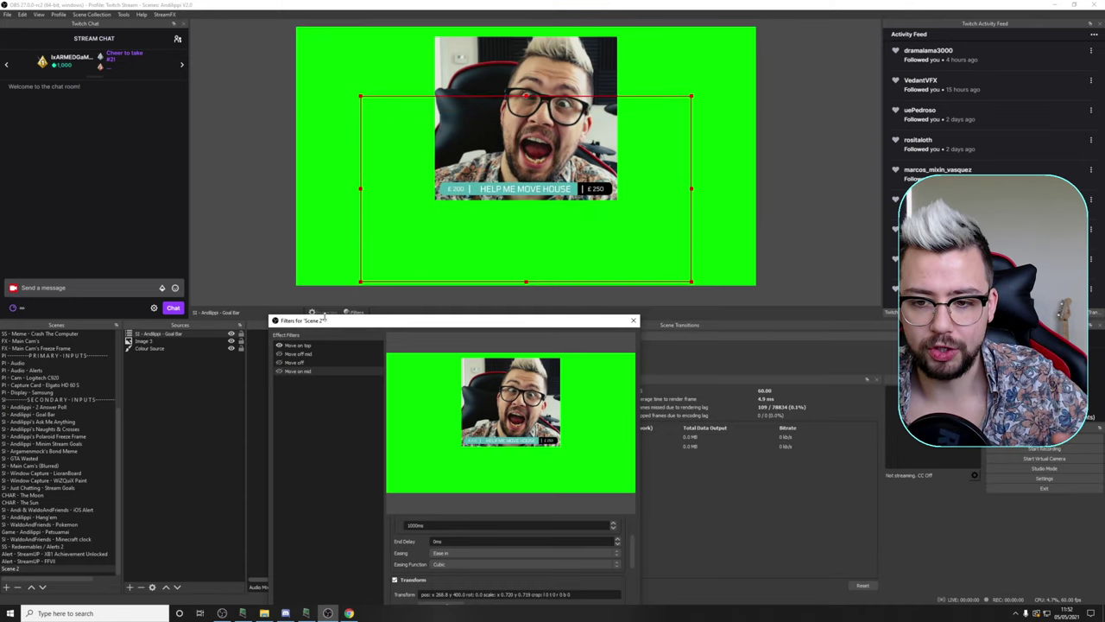
{"action": "left_click", "coordinate": [294, 363]}
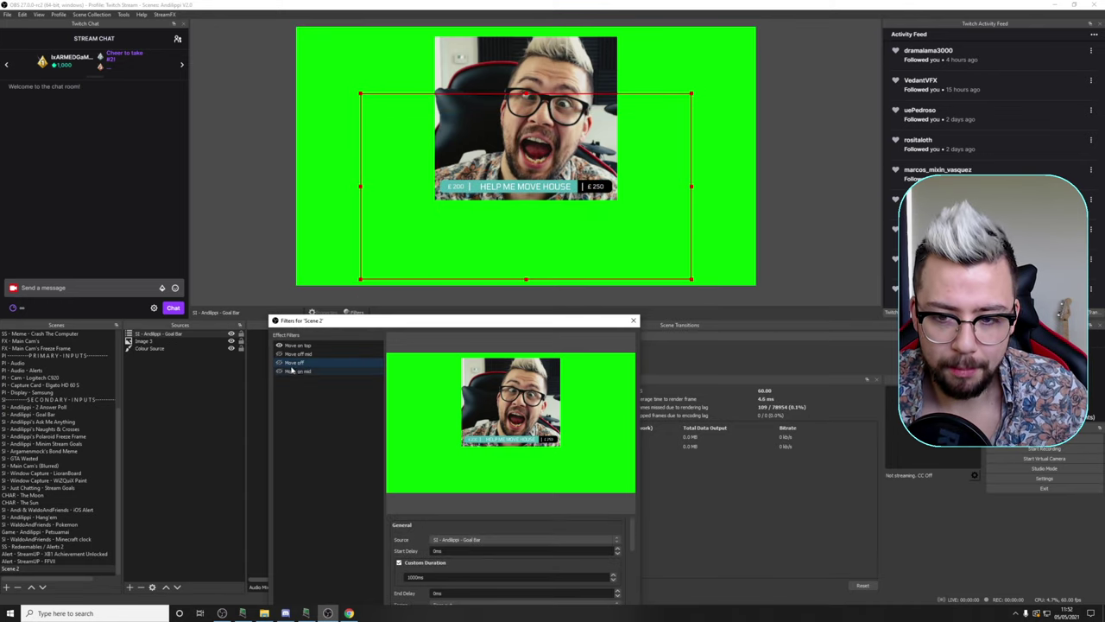
{"action": "scroll", "coordinate": [413, 538], "scroll_direction": "down", "scroll_amount": 2}
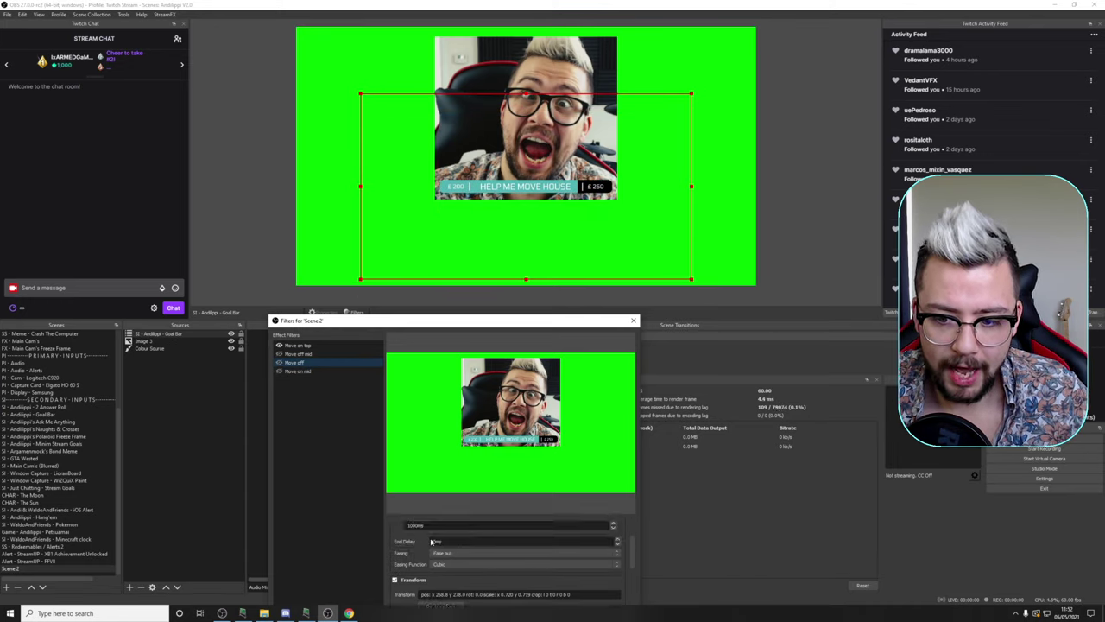
{"action": "type", "text": "30"}
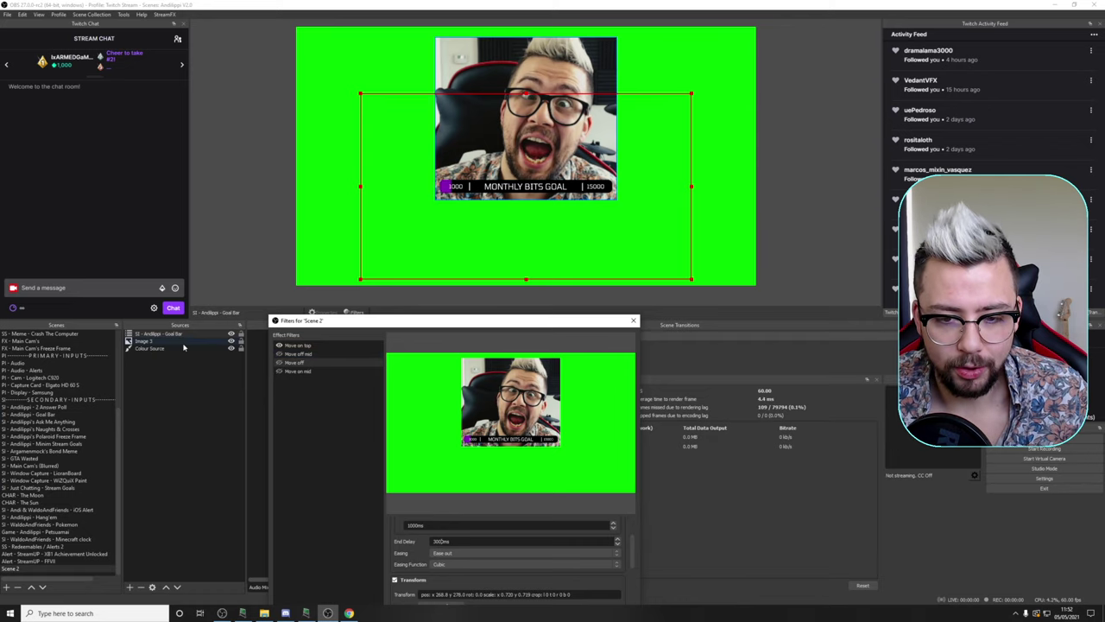
{"action": "left_click_drag", "start_coordinate": [386, 327], "coordinate": [432, 251]}
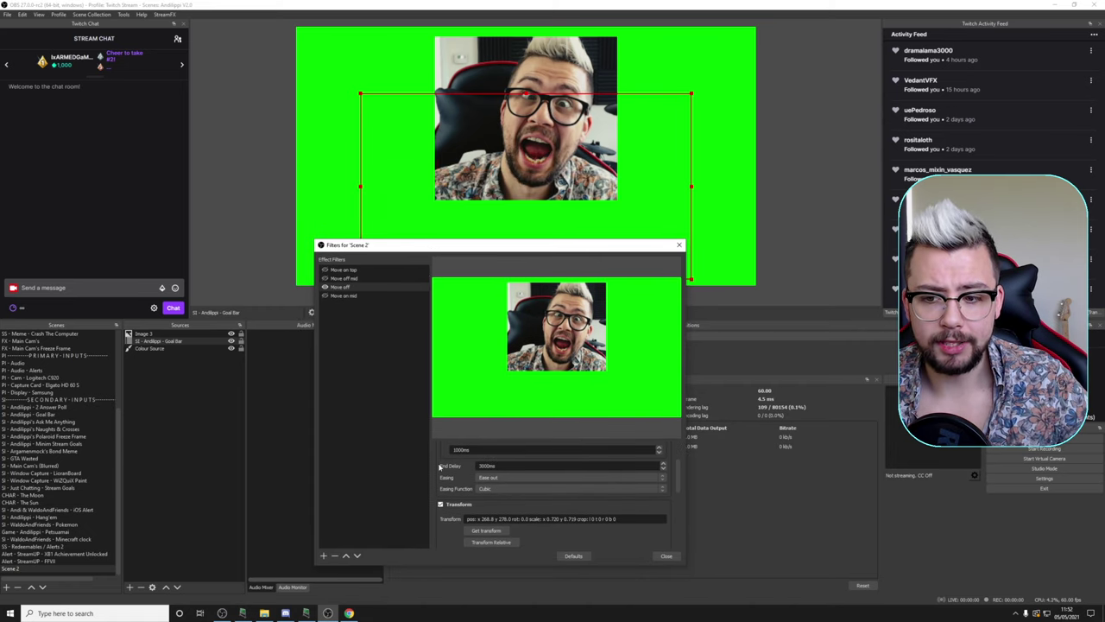
{"action": "scroll", "coordinate": [441, 466], "scroll_direction": "down", "scroll_amount": 5}
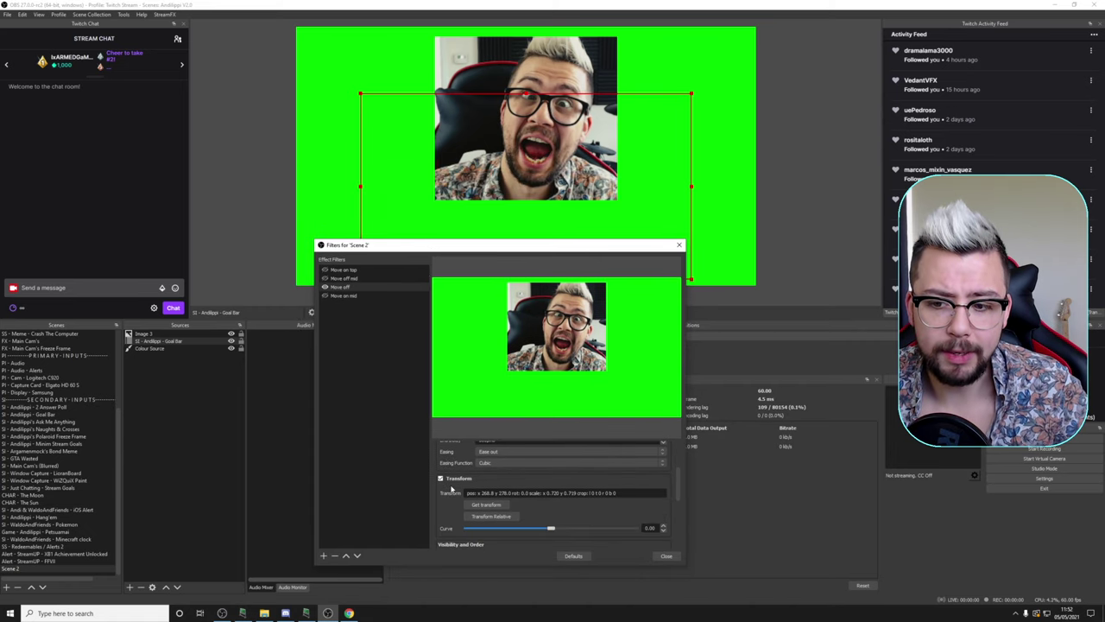
Set the order of the "Move off mid" filter to End Absolute with a position of 1
{"action": "left_click", "coordinate": [344, 270]}
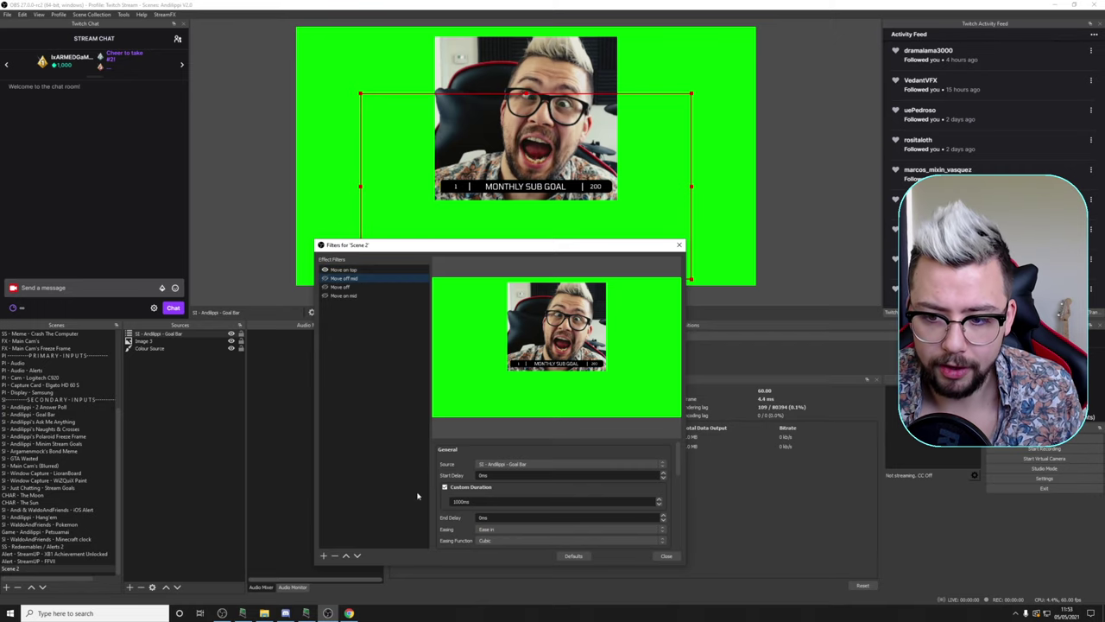
{"action": "scroll", "coordinate": [474, 516], "scroll_direction": "down", "scroll_amount": 3}
{"action": "scroll", "coordinate": [466, 513], "scroll_direction": "down", "scroll_amount": 3}
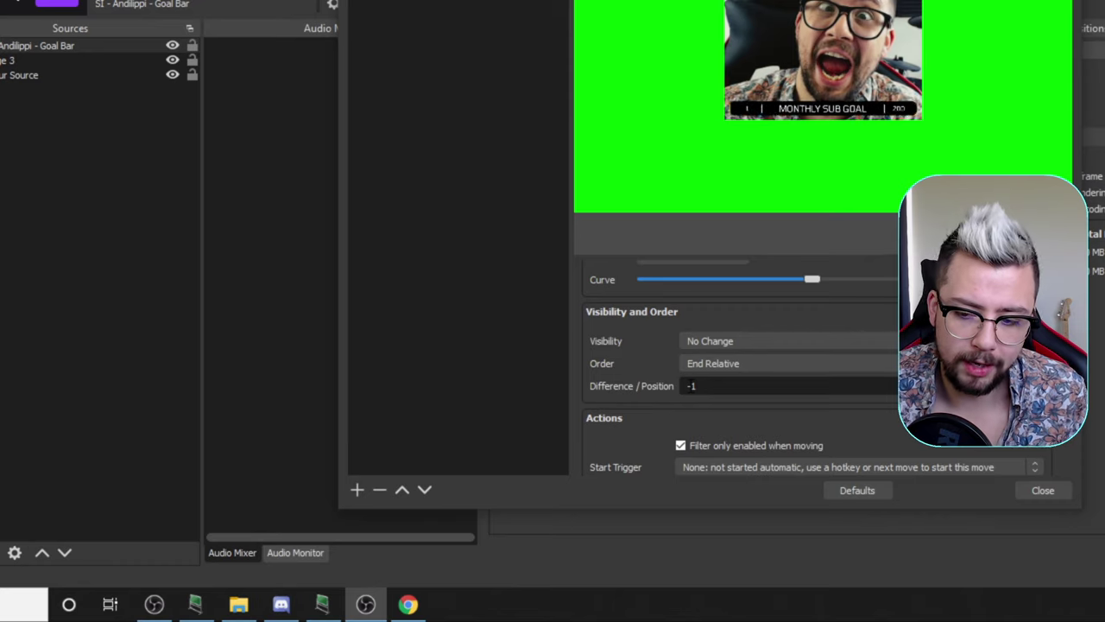
{"action": "left_click", "coordinate": [725, 363]}
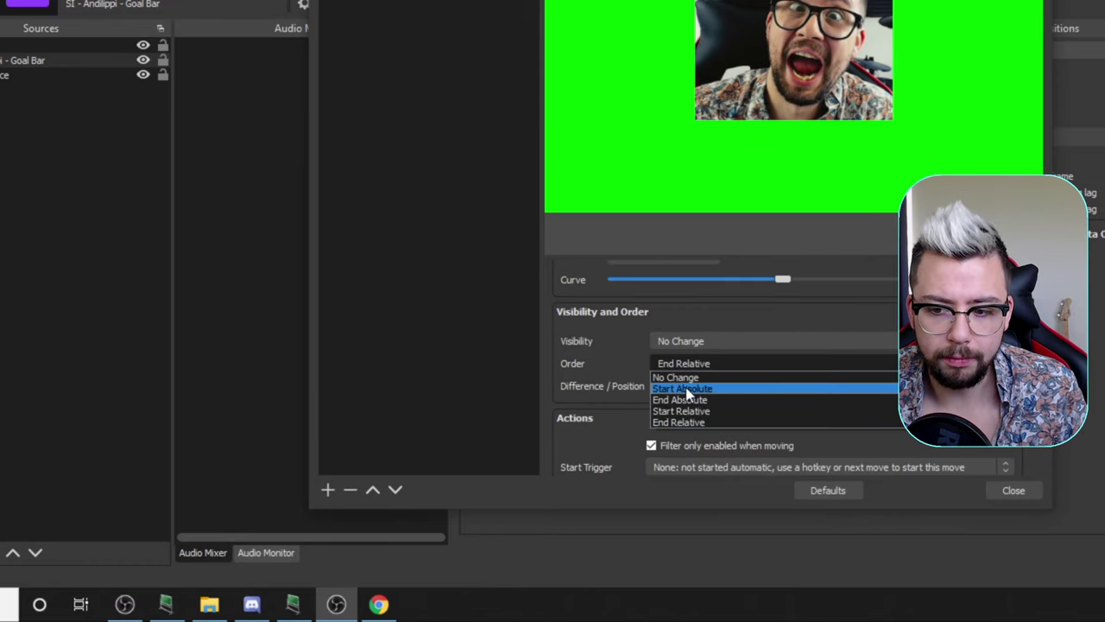
{"action": "left_click", "coordinate": [618, 384]}
{"action": "left_click", "coordinate": [693, 370]}
{"action": "left_click", "coordinate": [693, 398]}
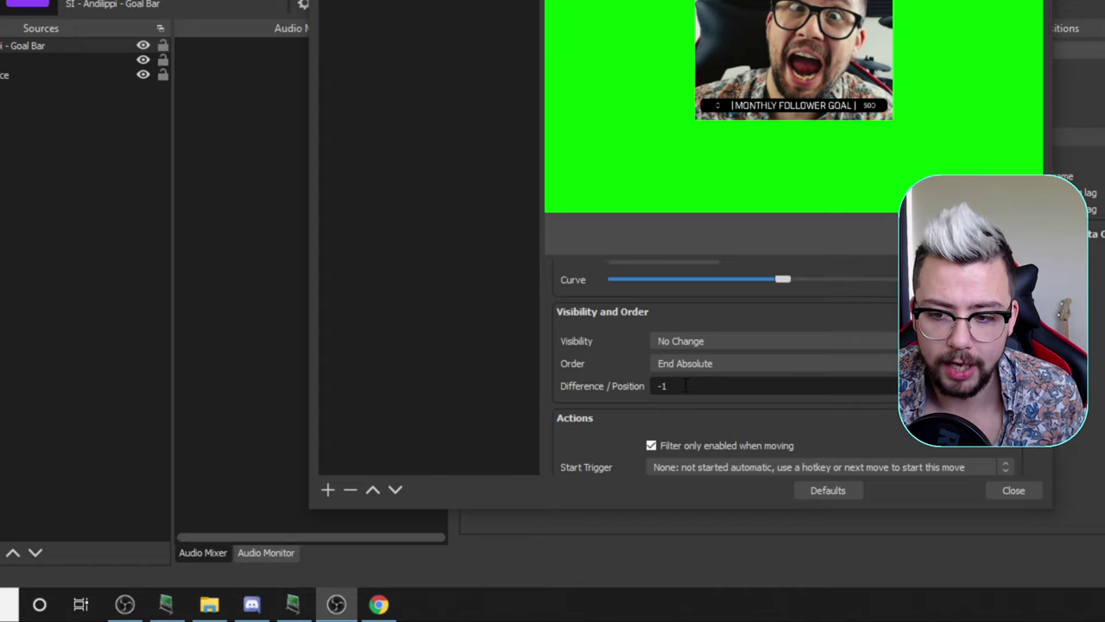
{"action": "type", "text": "0"}
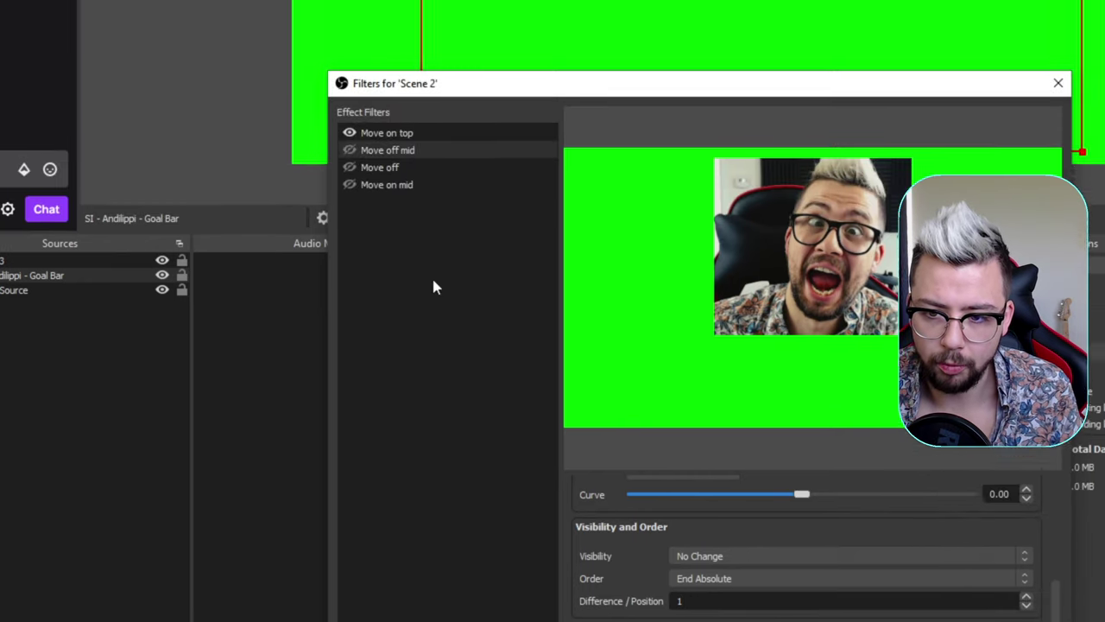
Set the order of the "Move on mid" filter to End Absolute with position 2 and uncover the scene preview to check the loop
{"action": "left_click", "coordinate": [407, 321]}
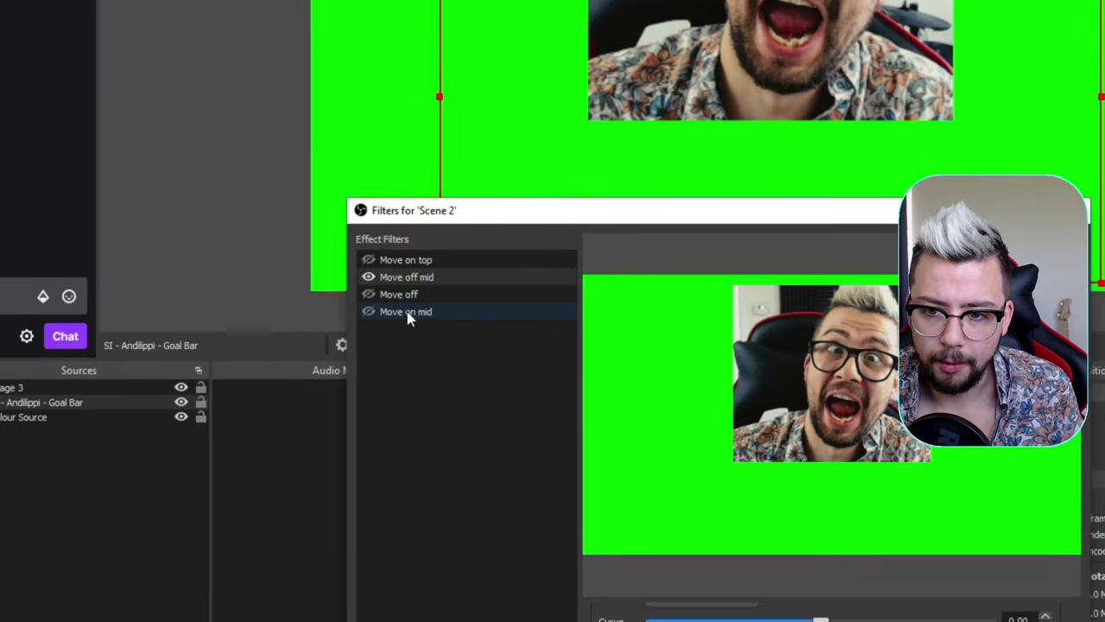
{"action": "scroll", "coordinate": [682, 595], "scroll_direction": "down", "scroll_amount": 10}
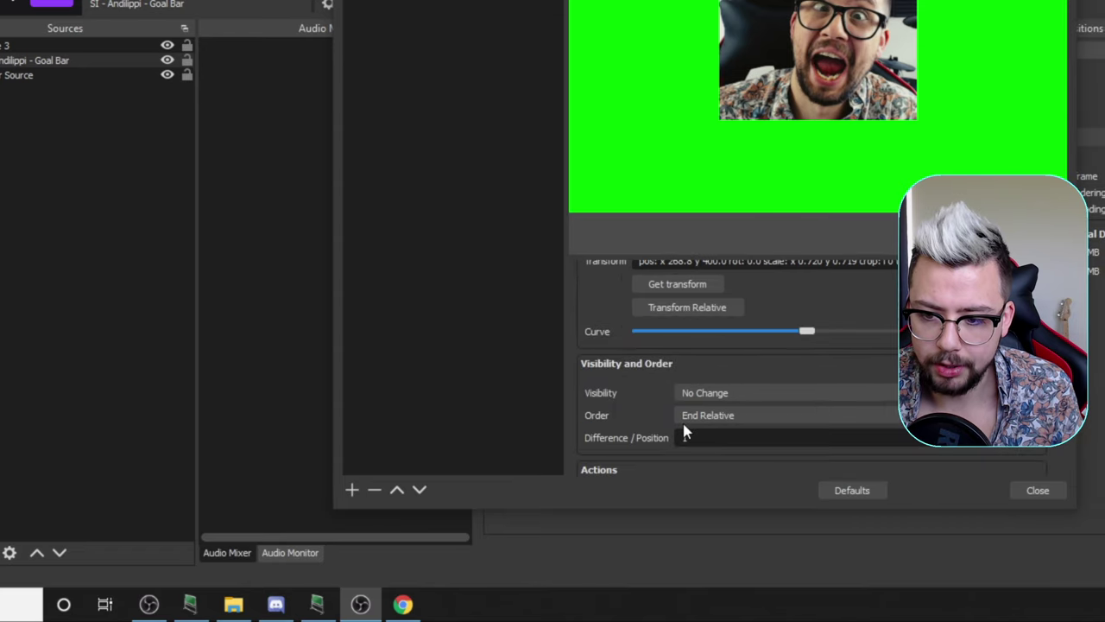
{"action": "left_click", "coordinate": [701, 423]}
{"action": "left_click", "coordinate": [702, 452]}
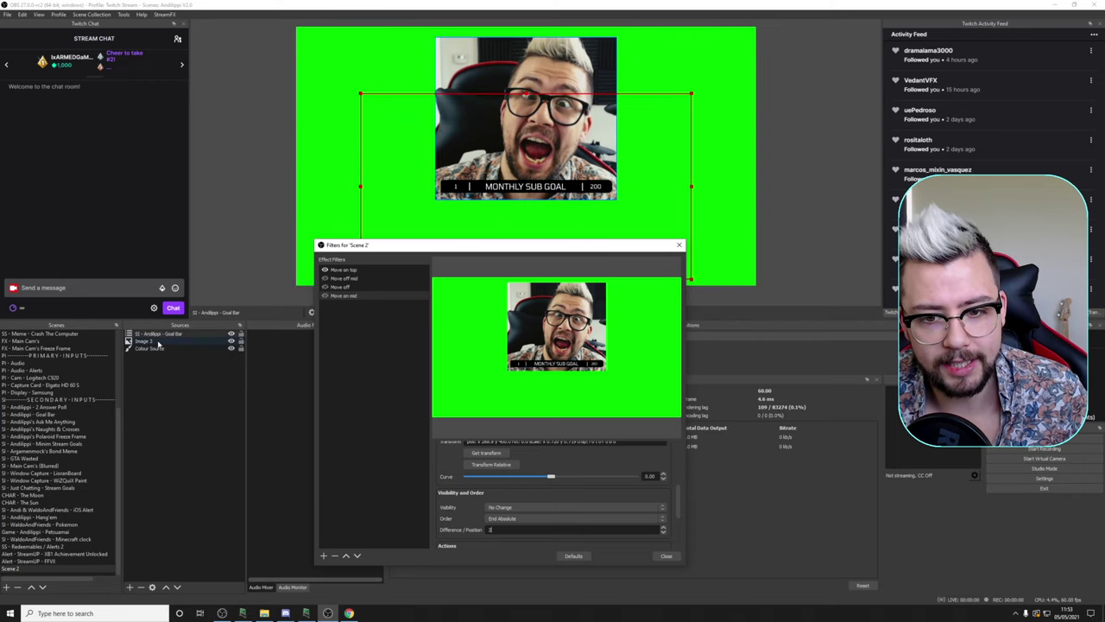
{"action": "scroll", "coordinate": [604, 479], "scroll_direction": "down", "scroll_amount": 1}
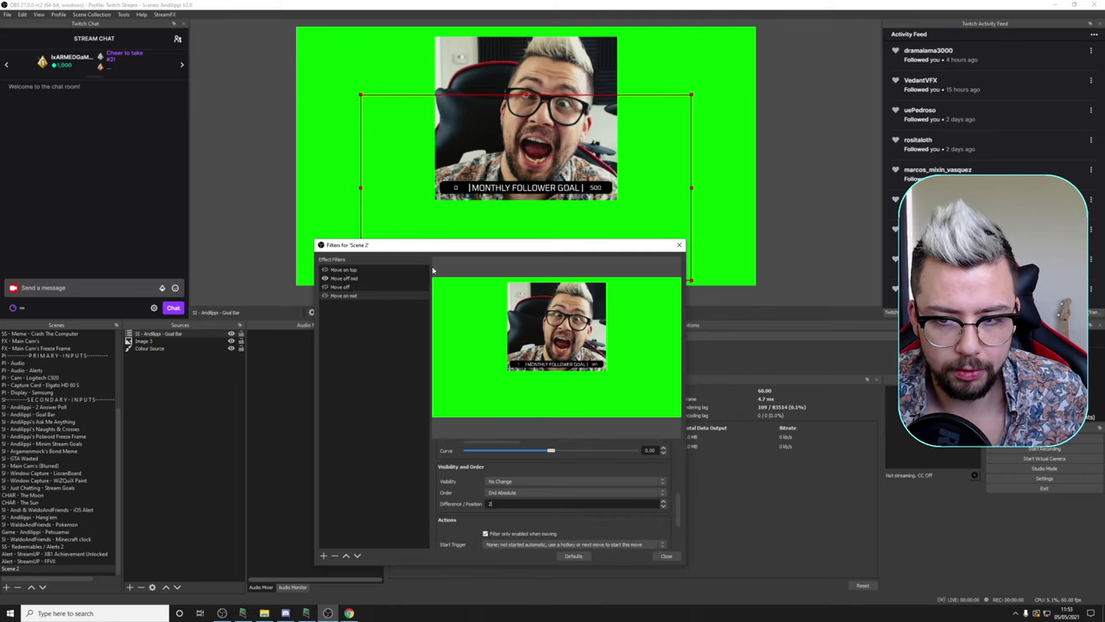
{"action": "left_click_drag", "start_coordinate": [424, 249], "coordinate": [382, 207]}
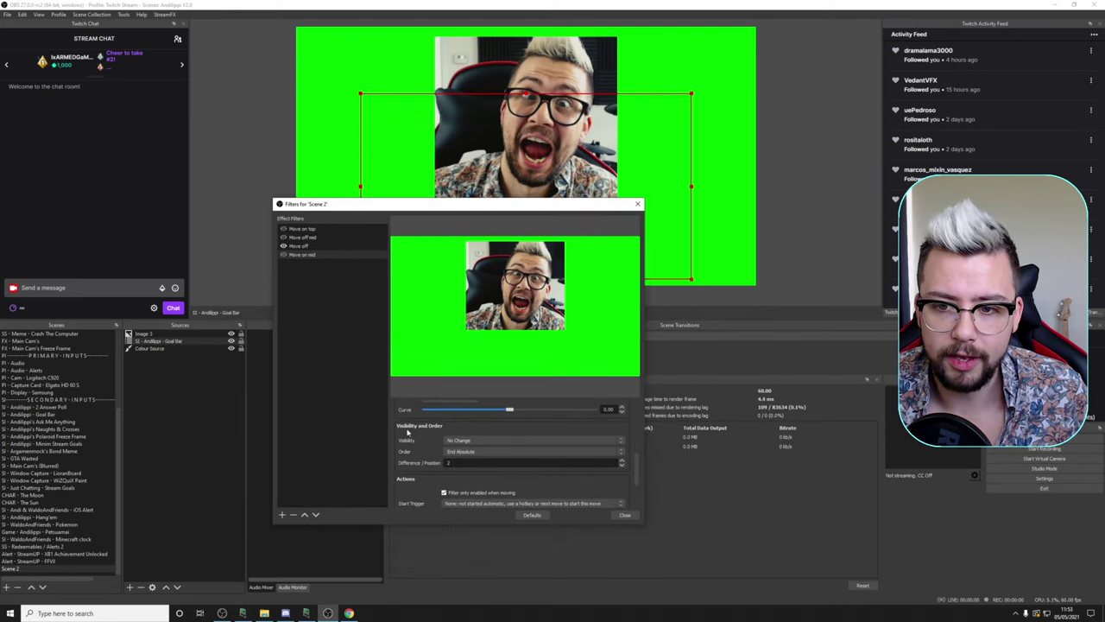
{"action": "scroll", "coordinate": [518, 448], "scroll_direction": "down", "scroll_amount": 1}
{"action": "left_click_drag", "start_coordinate": [380, 207], "coordinate": [443, 288]}
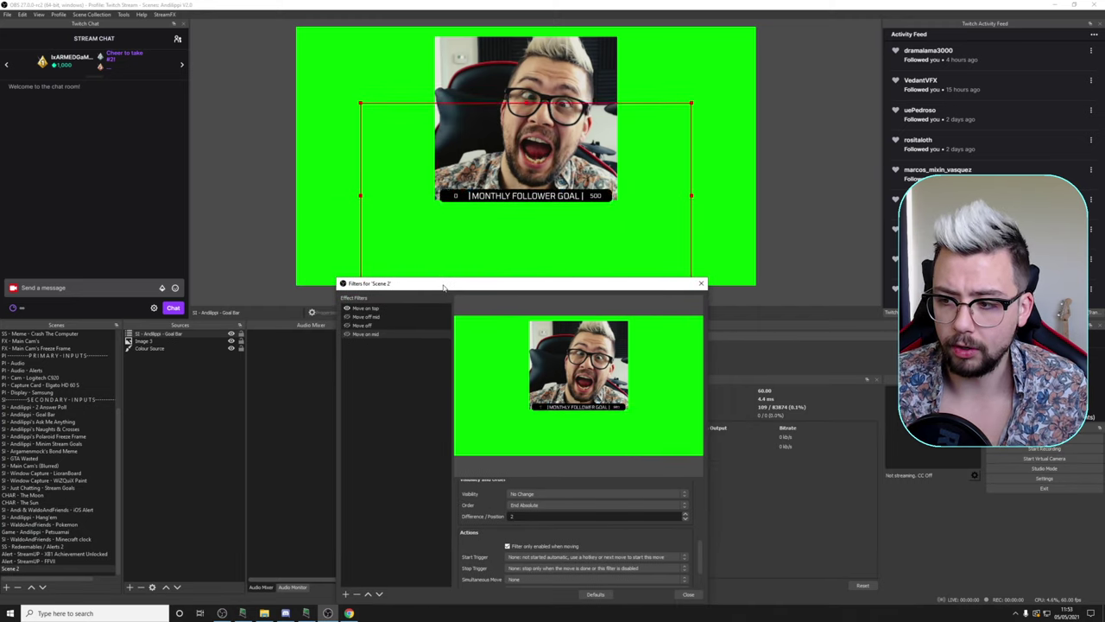